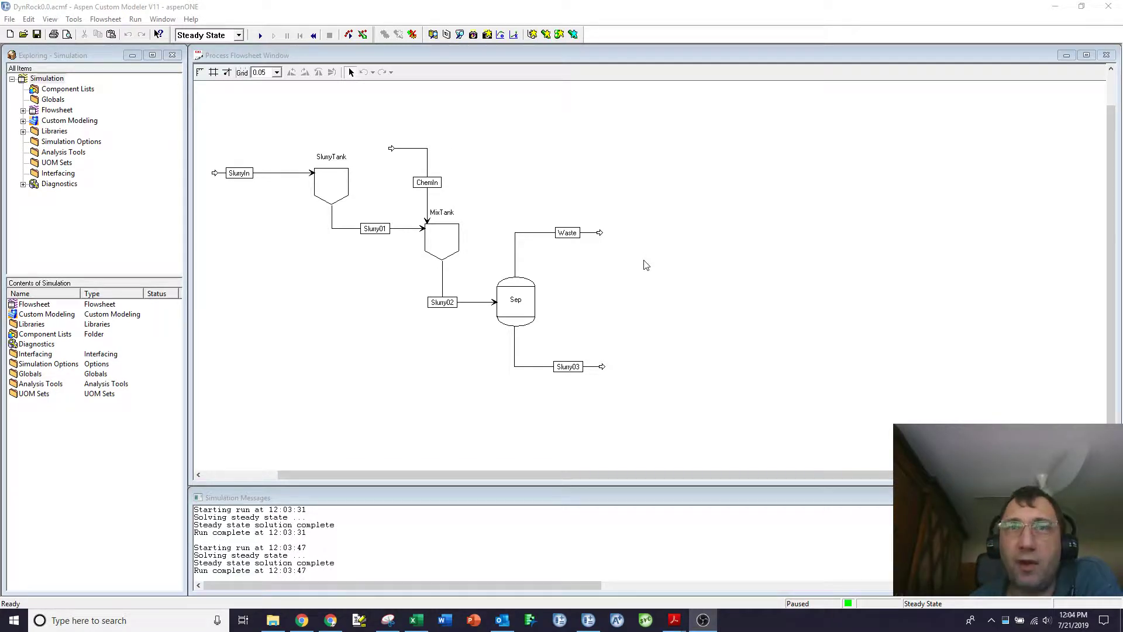
Review the SlurryIn feed's clay, product and water mass ratios in its summary table
double_click(239, 173)
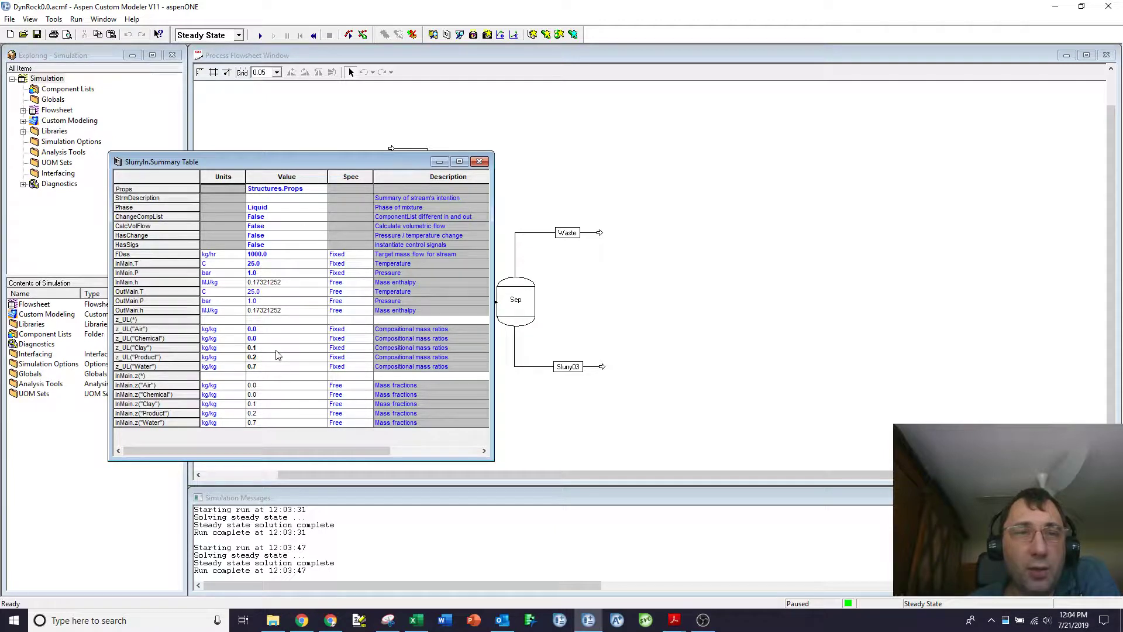
left_click_drag(277, 348, 277, 366)
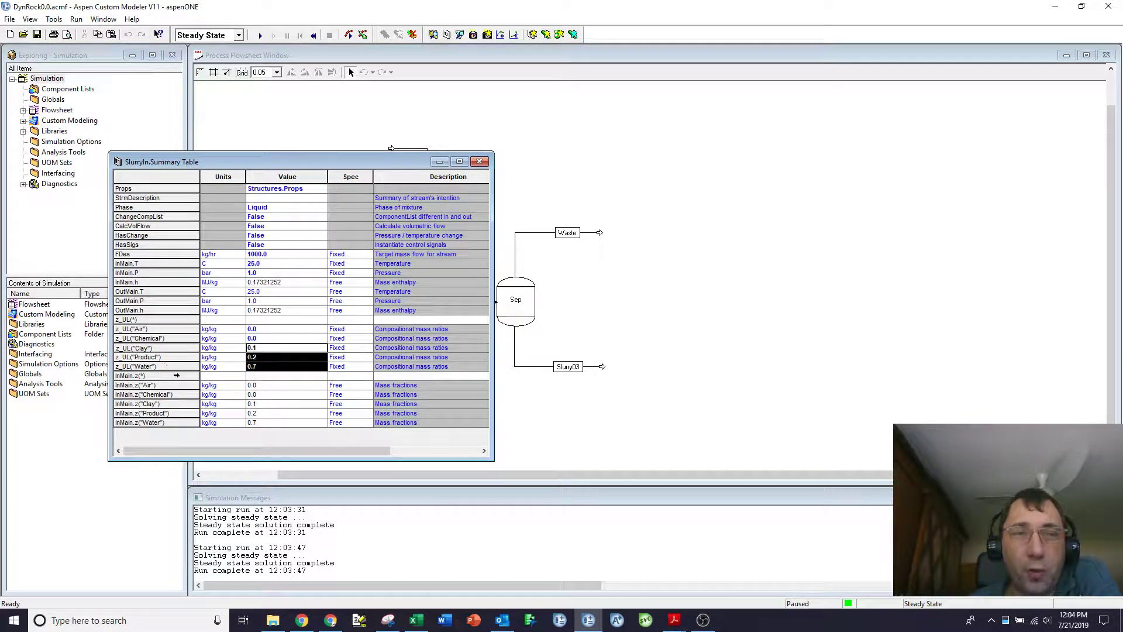
left_click(482, 162)
left_click(336, 189)
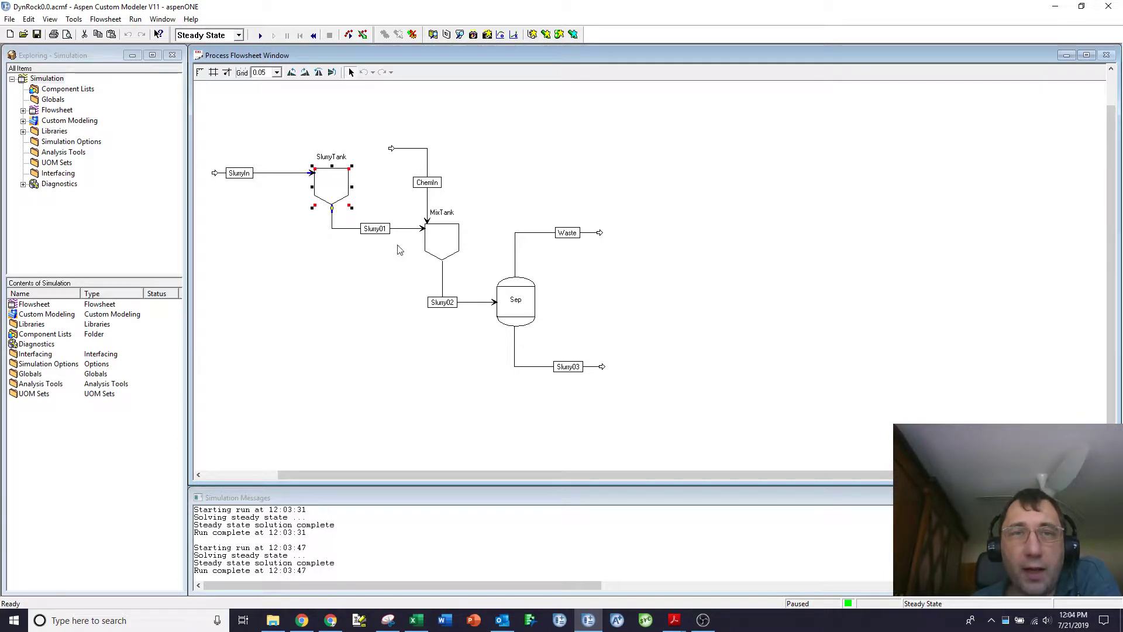
Check the ChemIn feed's 0.4 chemical mass ratio, then bring up the Excel SepCurve sheet
left_click(448, 242)
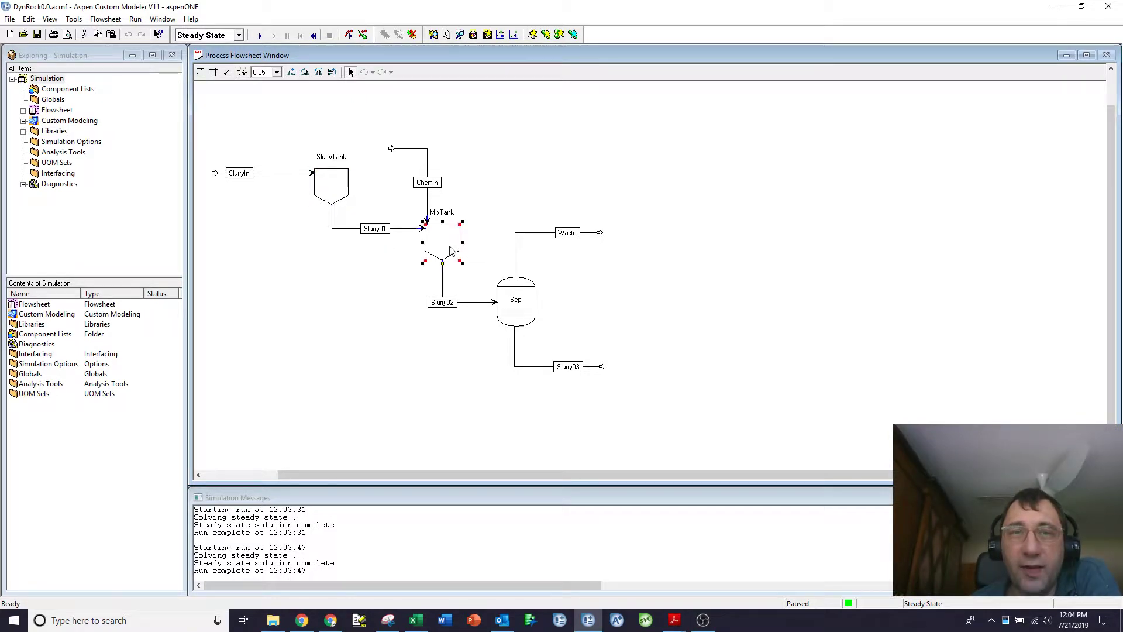
double_click(426, 183)
left_click(294, 354)
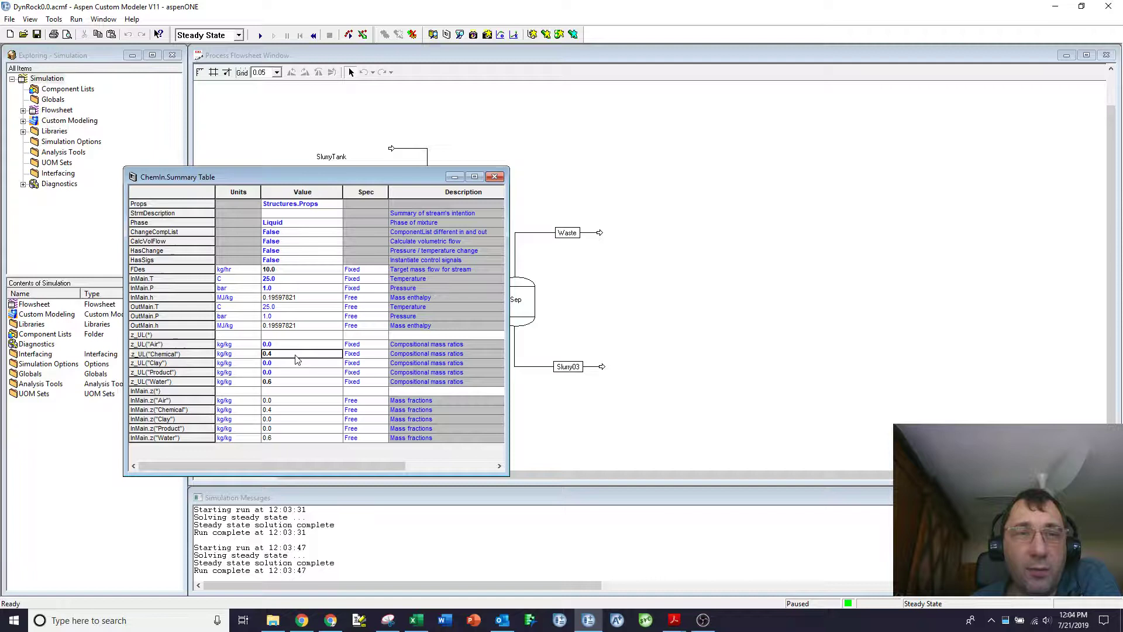
left_click(497, 176)
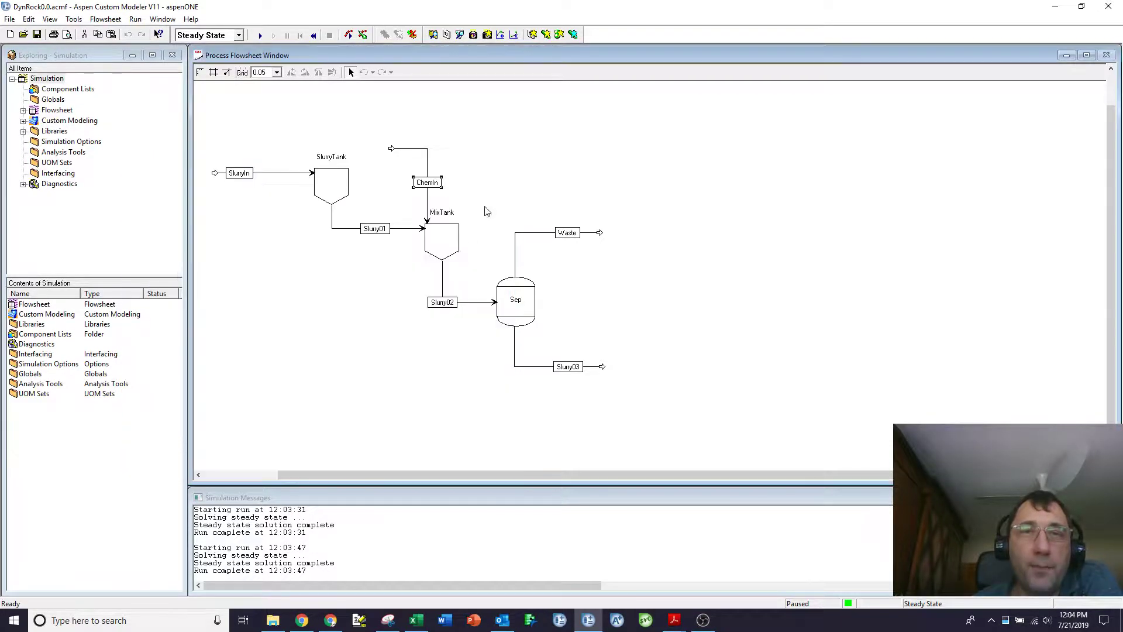
left_click(530, 302)
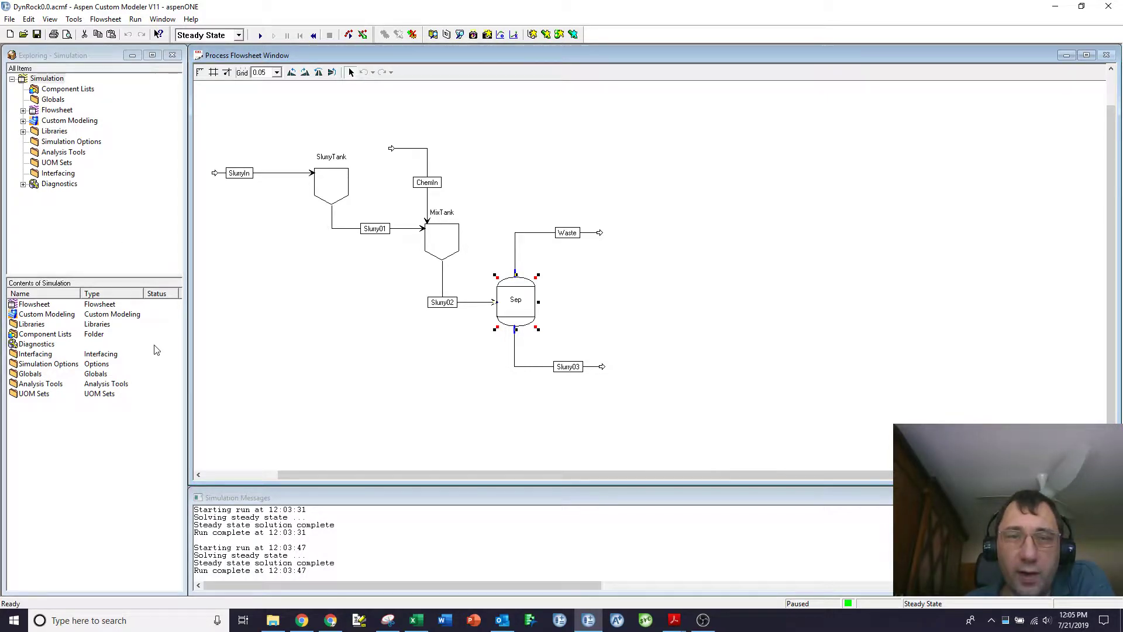
left_click(416, 620)
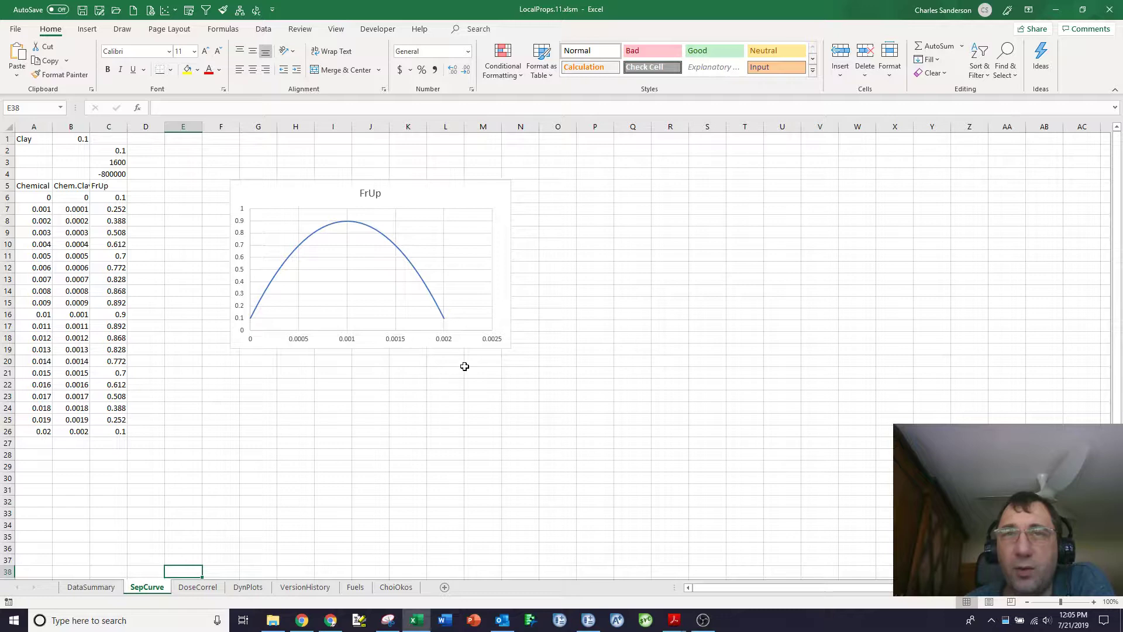
Open the Separate model's code from Custom Modeling > Models and review its clay split upper-bound equation
left_click(1065, 12)
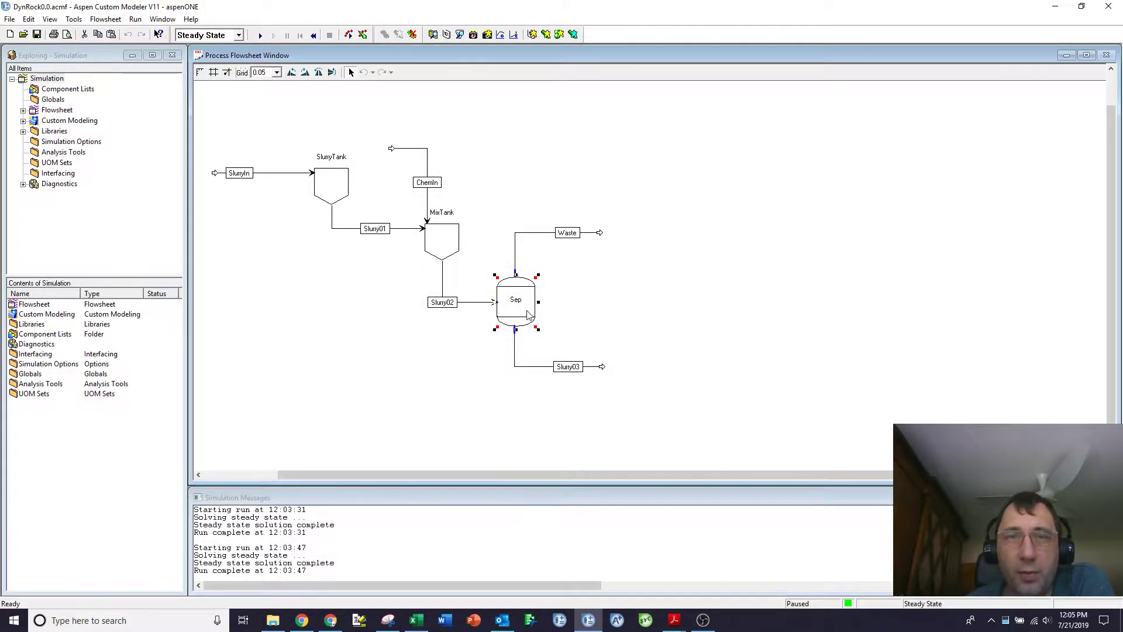
left_click(23, 119)
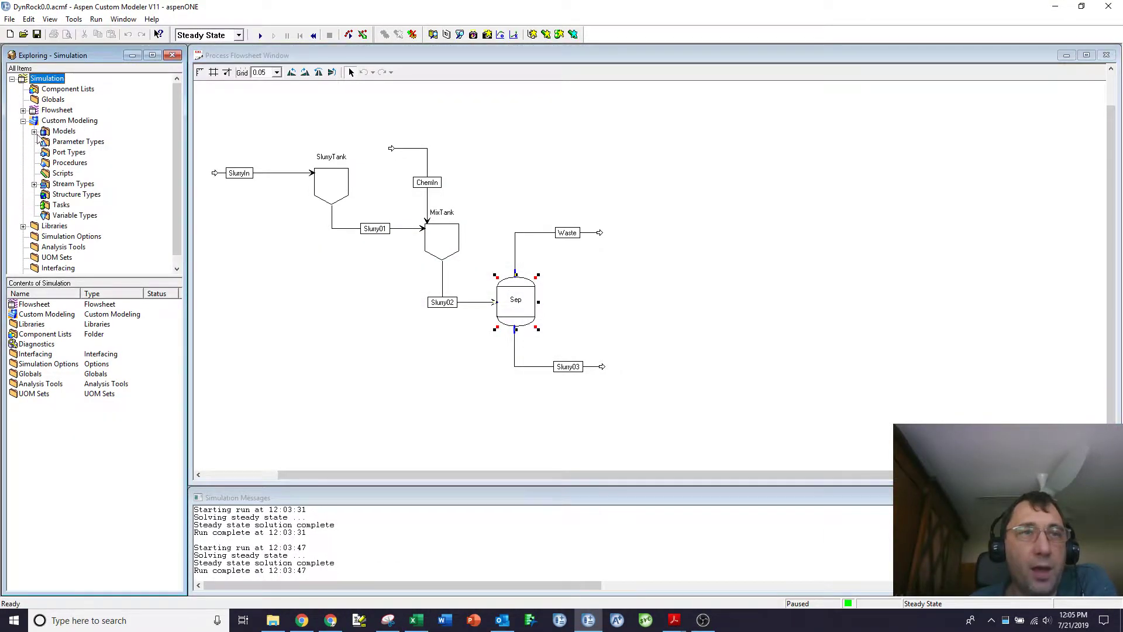
left_click(33, 130)
left_click(76, 152)
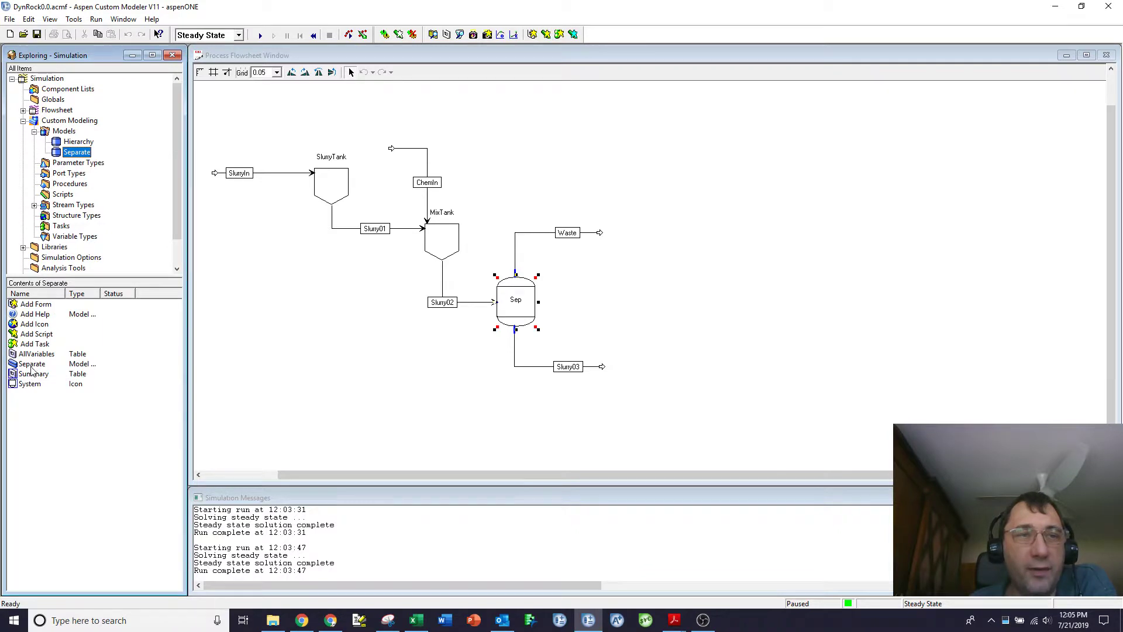
double_click(31, 363)
left_click_drag(365, 322, 107, 325)
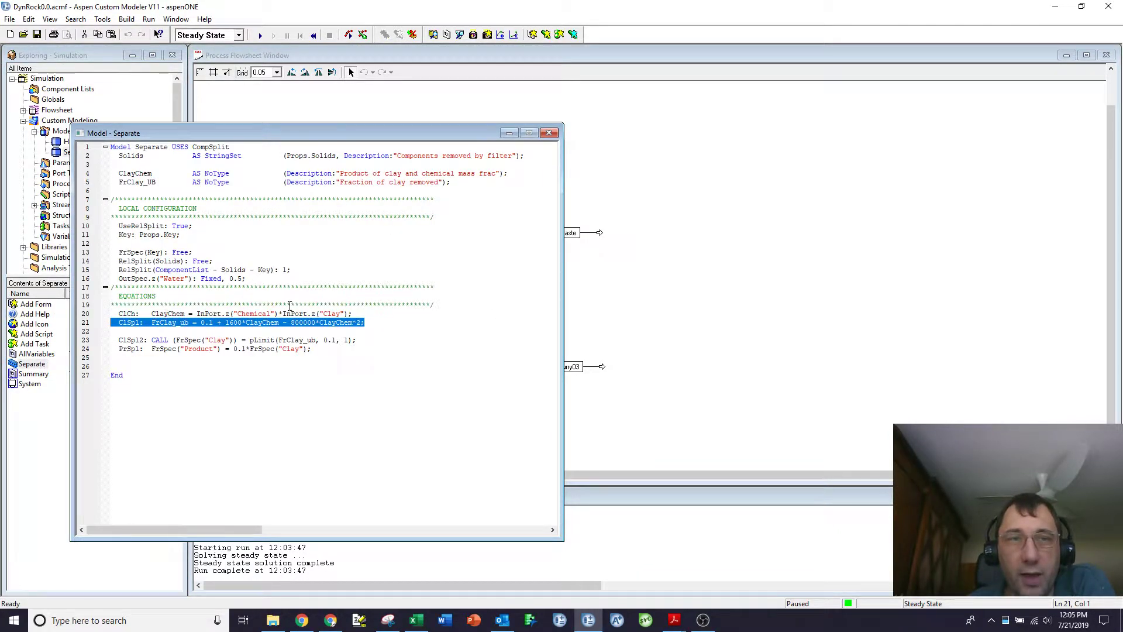
left_click(555, 133)
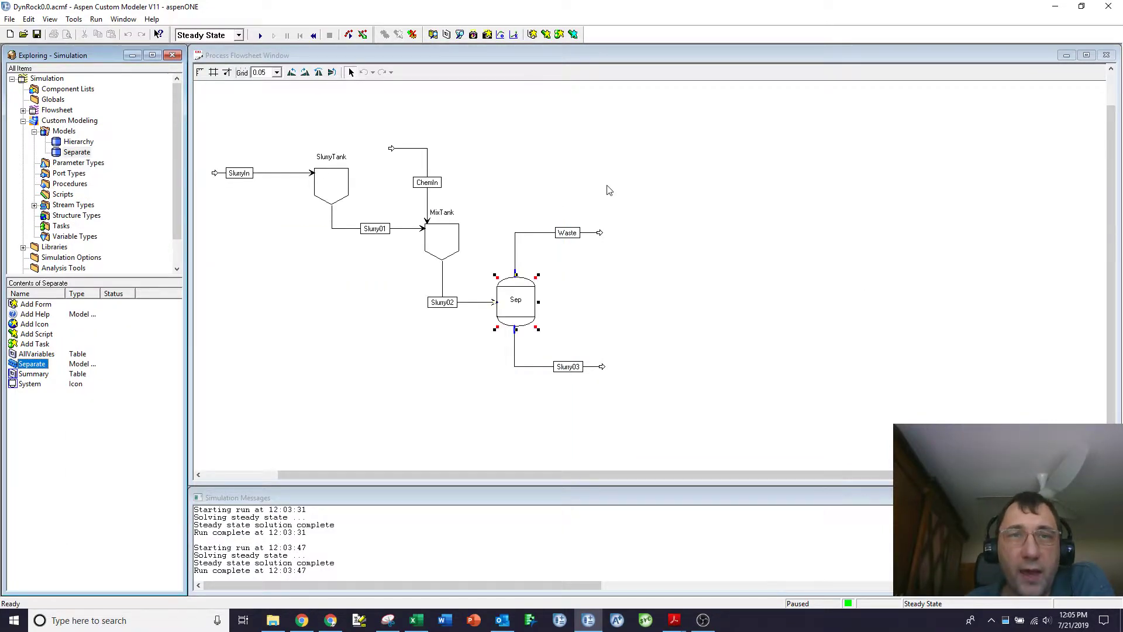
Position the ChemIn summary table at upper left and the Waste table on the right
double_click(239, 173)
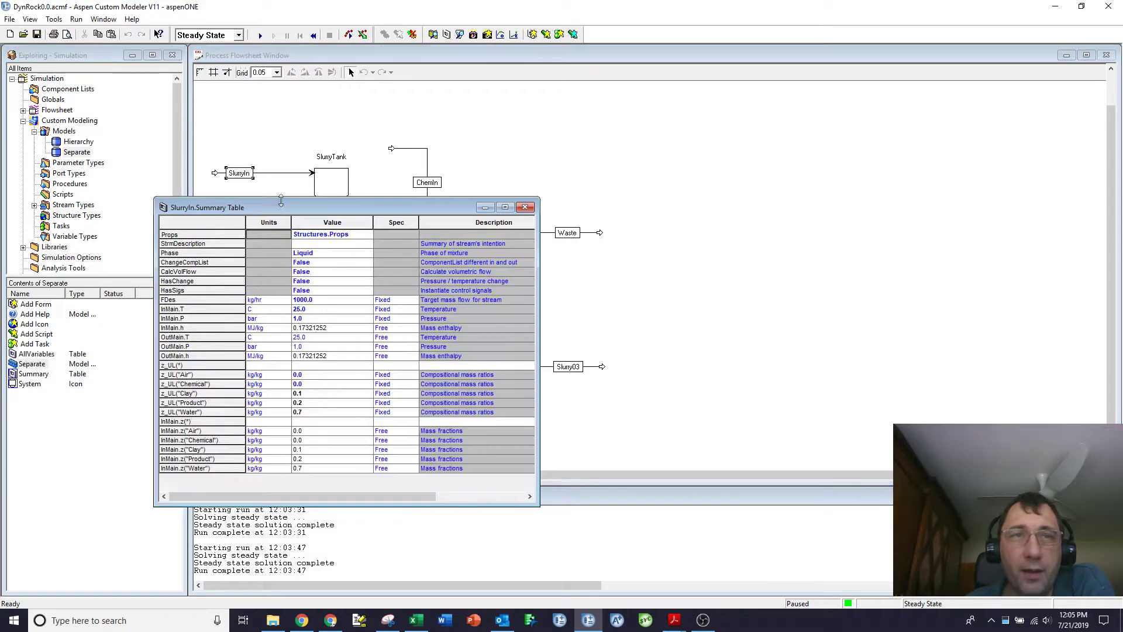
left_click(527, 207)
double_click(426, 182)
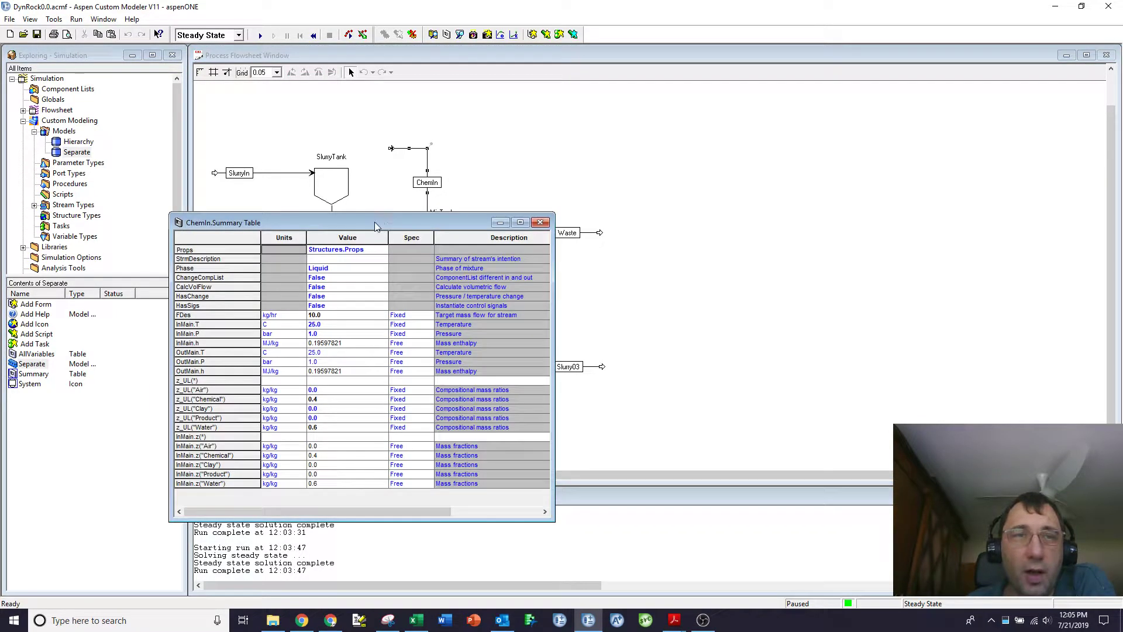
left_click_drag(375, 226, 231, 88)
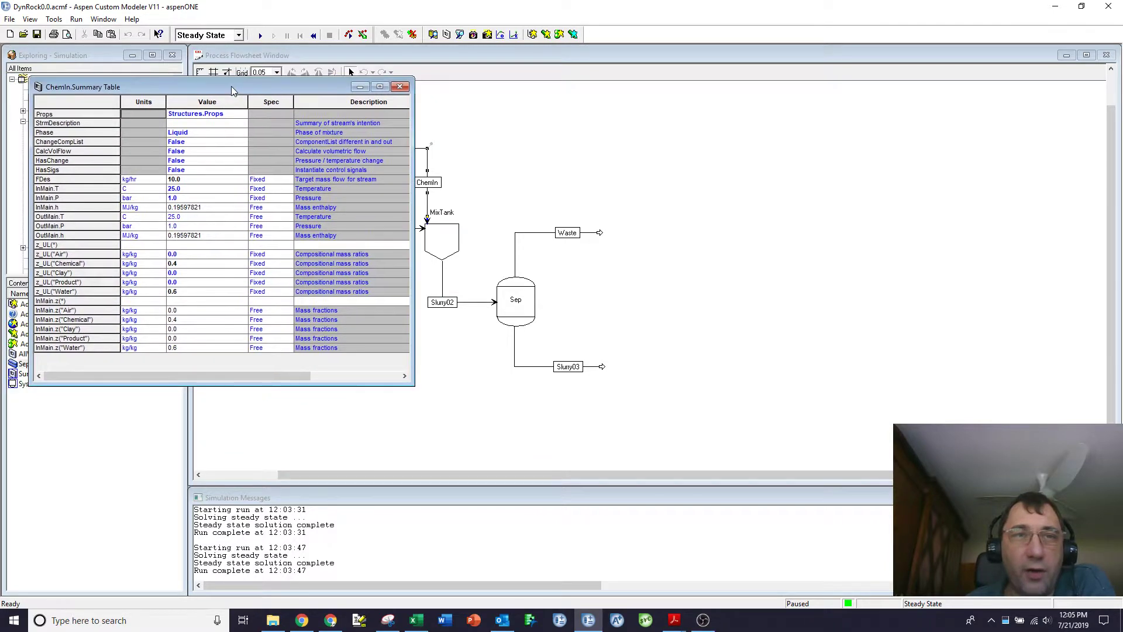
double_click(567, 233)
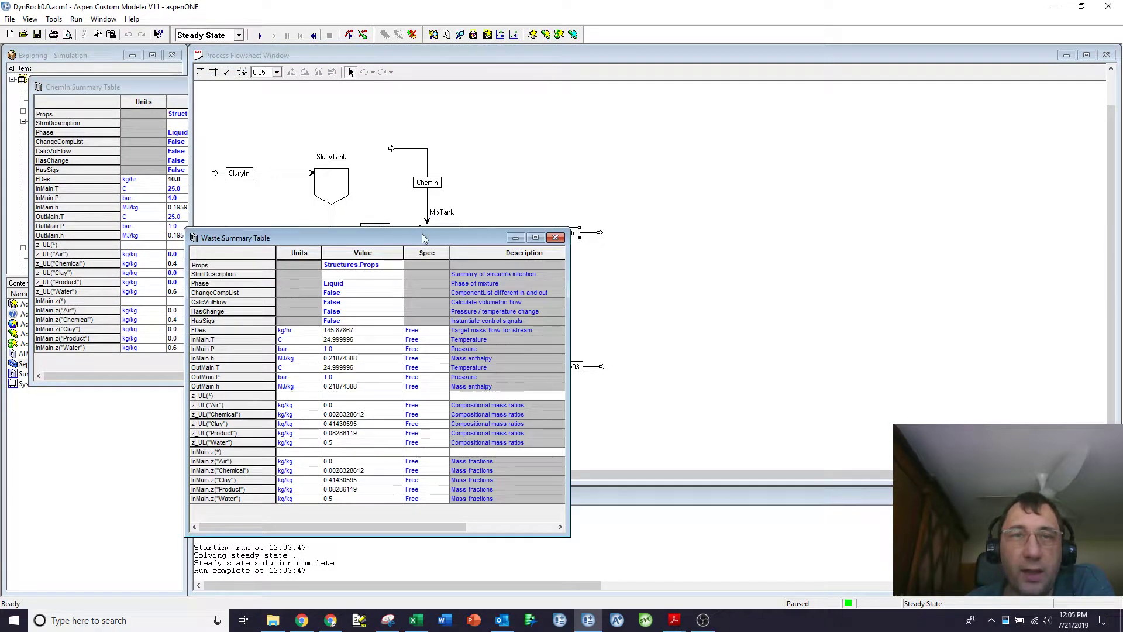
mouse_move(491, 236)
left_mouse_down()
mouse_move(853, 117)
mouse_move(935, 67)
left_mouse_up()
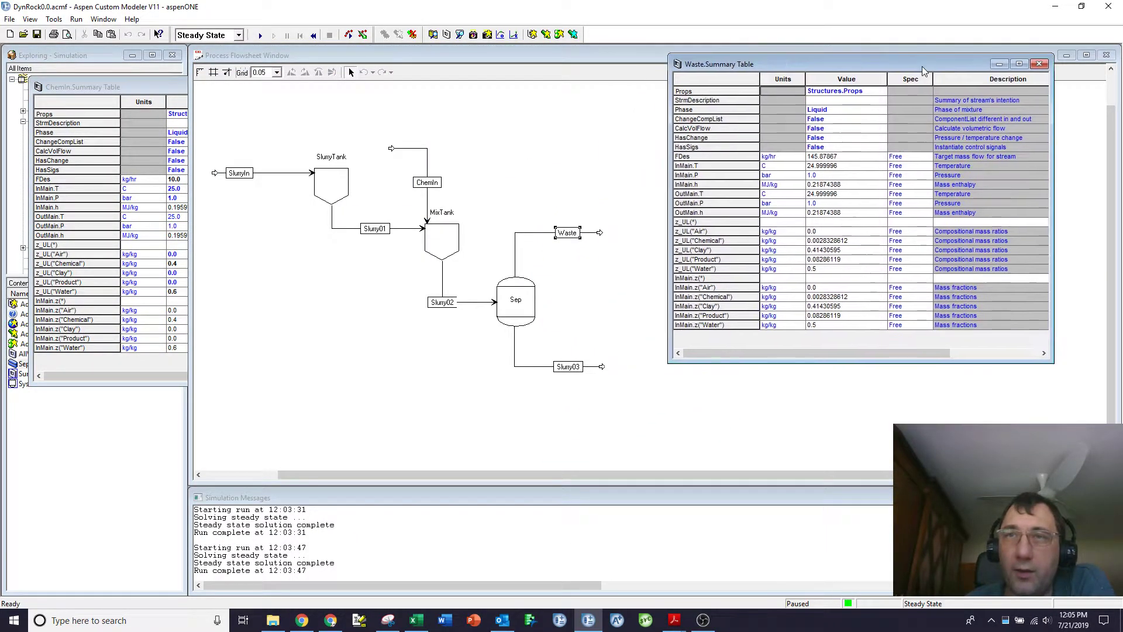
Place the Slurry03 table at lower right, below the Waste table brought forward
left_click(859, 153)
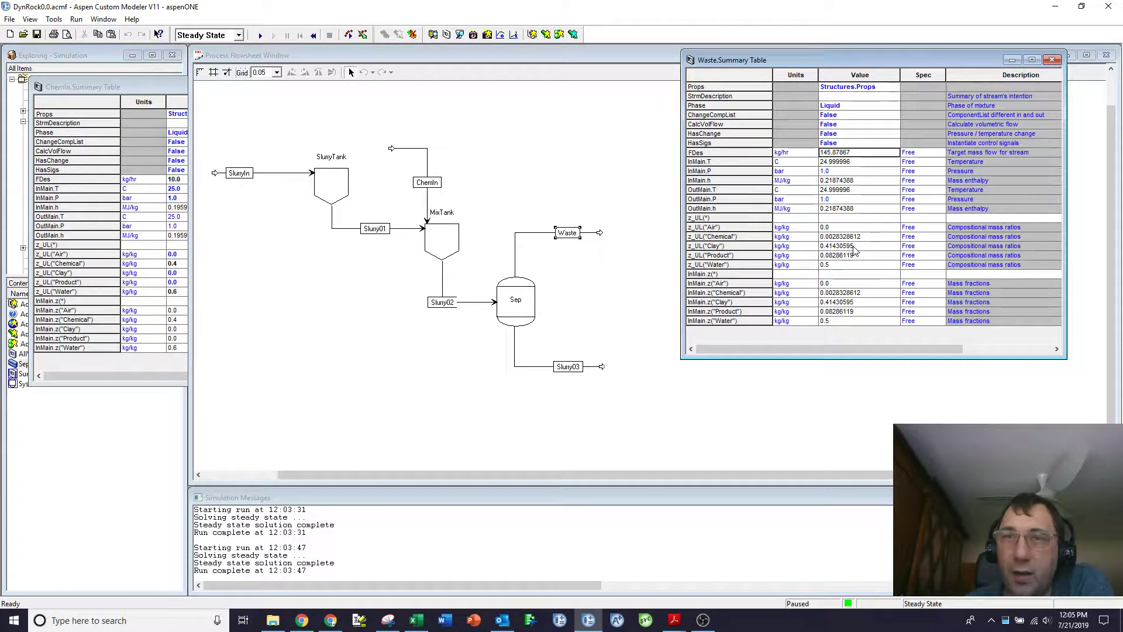
double_click(568, 367)
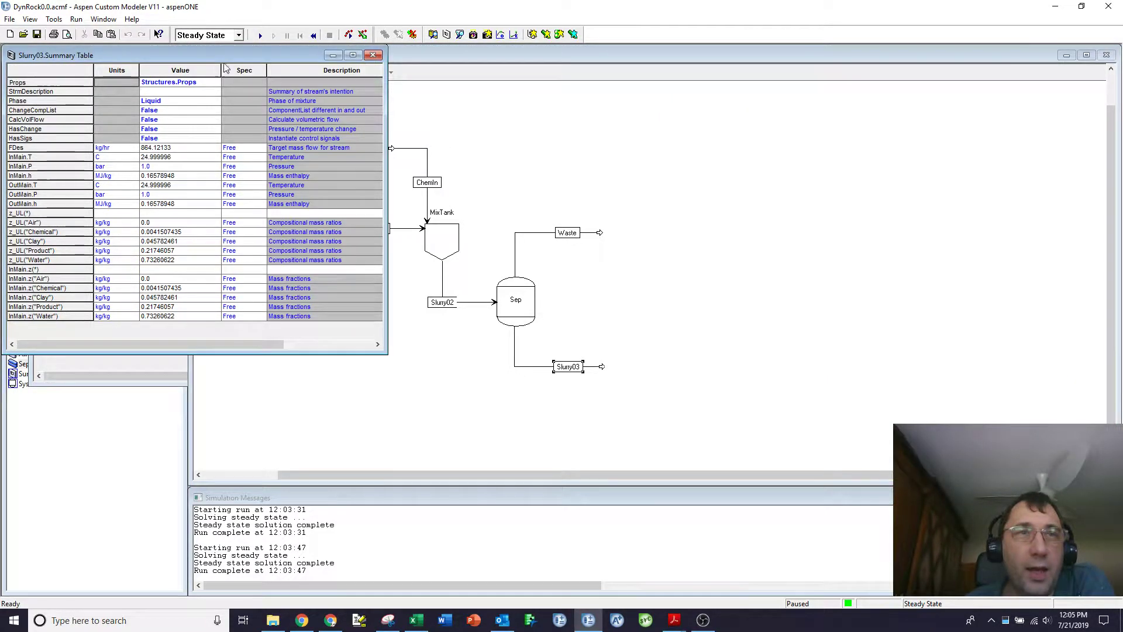
left_click_drag(225, 55, 874, 293)
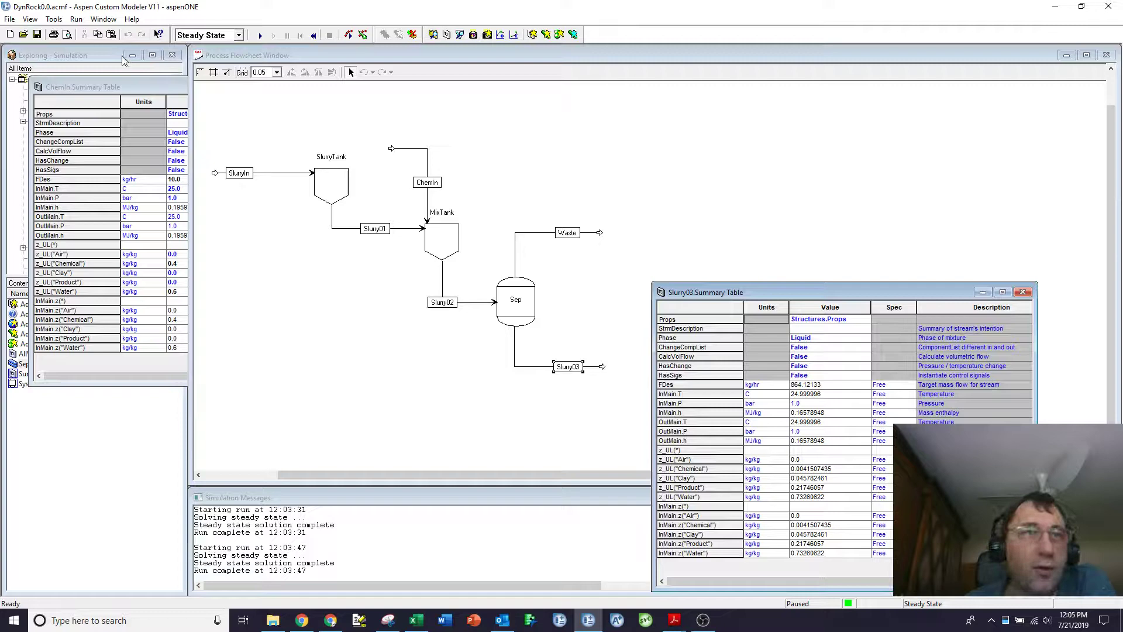
left_click(103, 18)
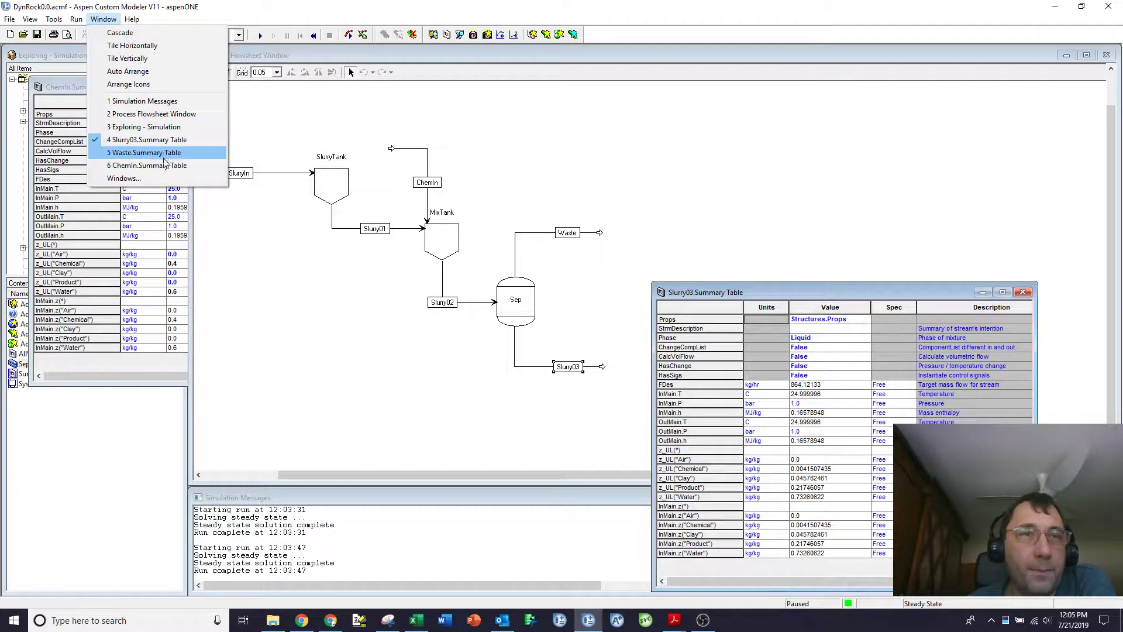
left_click(144, 152)
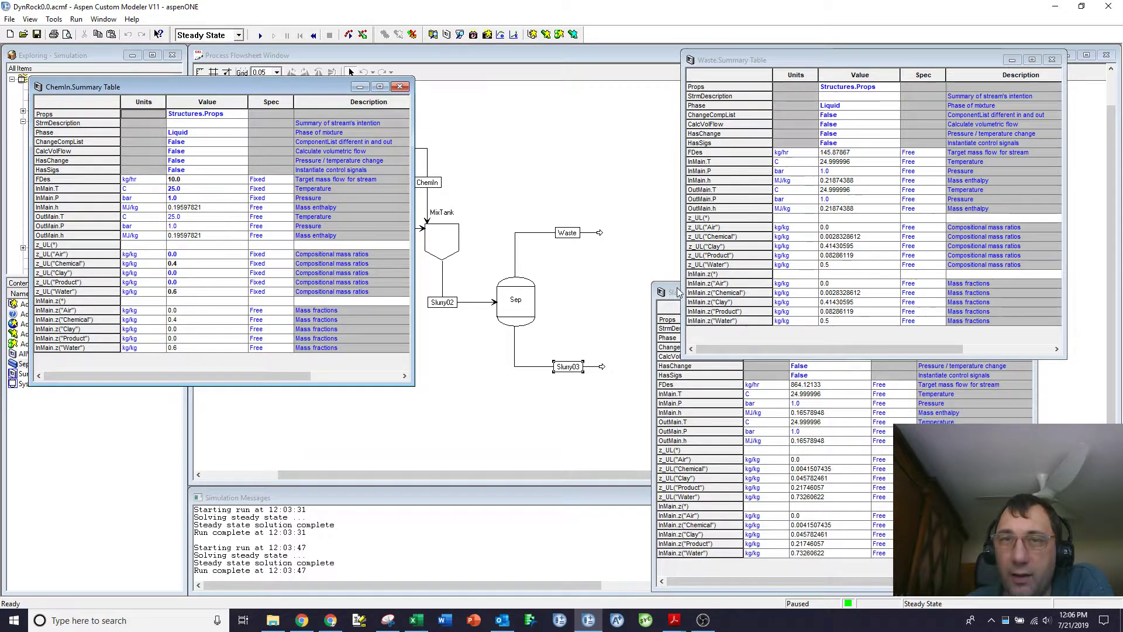
left_click_drag(677, 292, 713, 284)
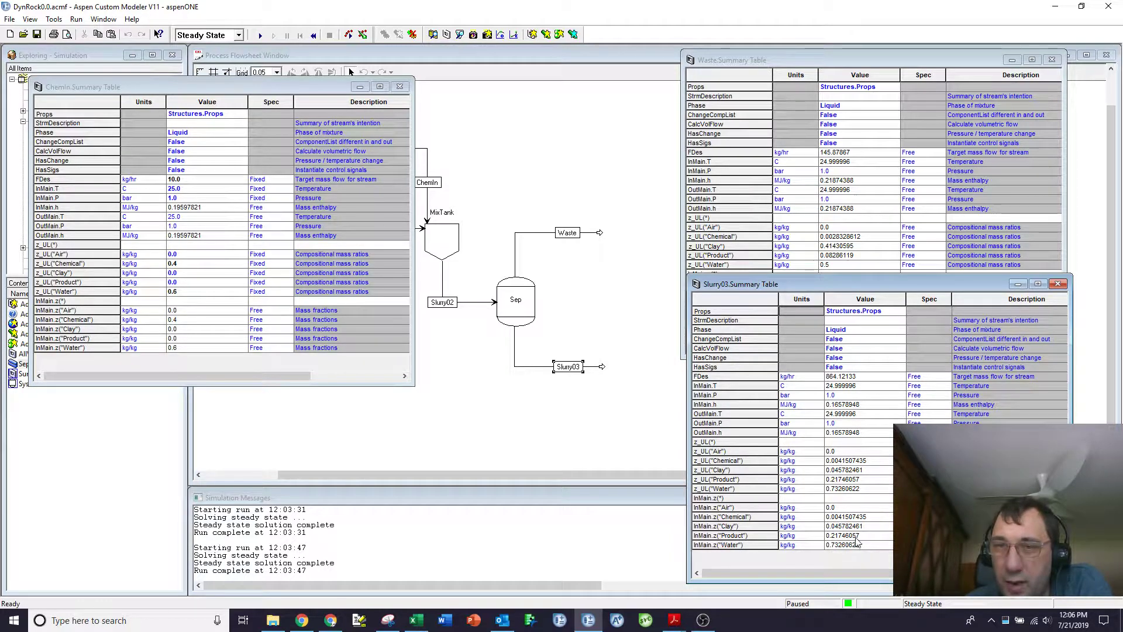
Set ChemIn's FDes to 15 kg/hr, re-solve, and close the ChemIn summary table
left_click(195, 180)
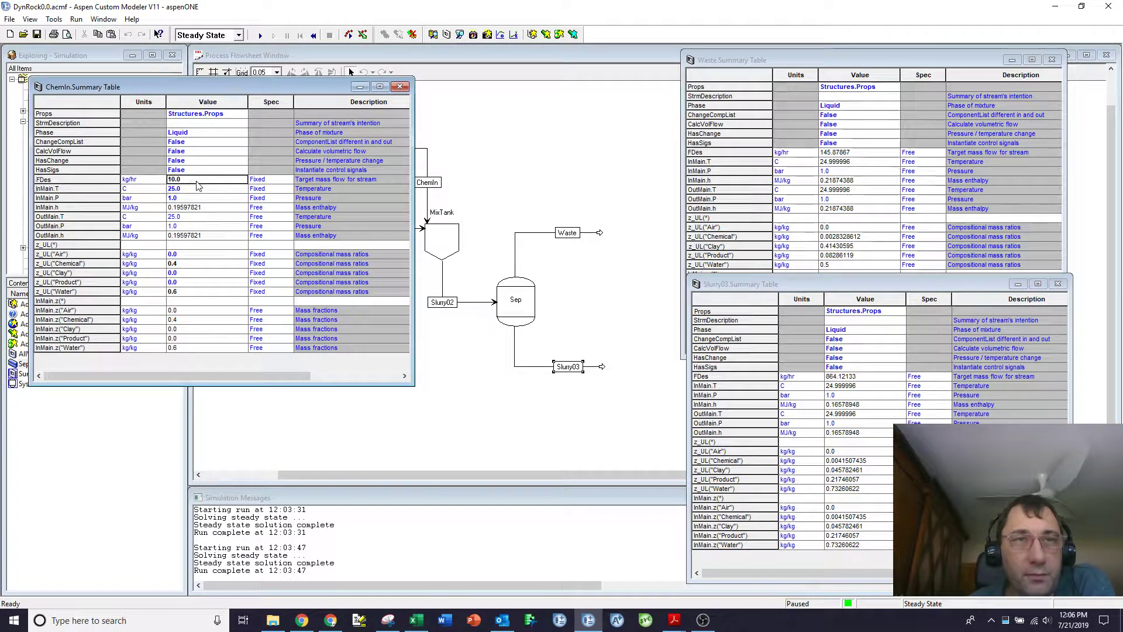
type("15")
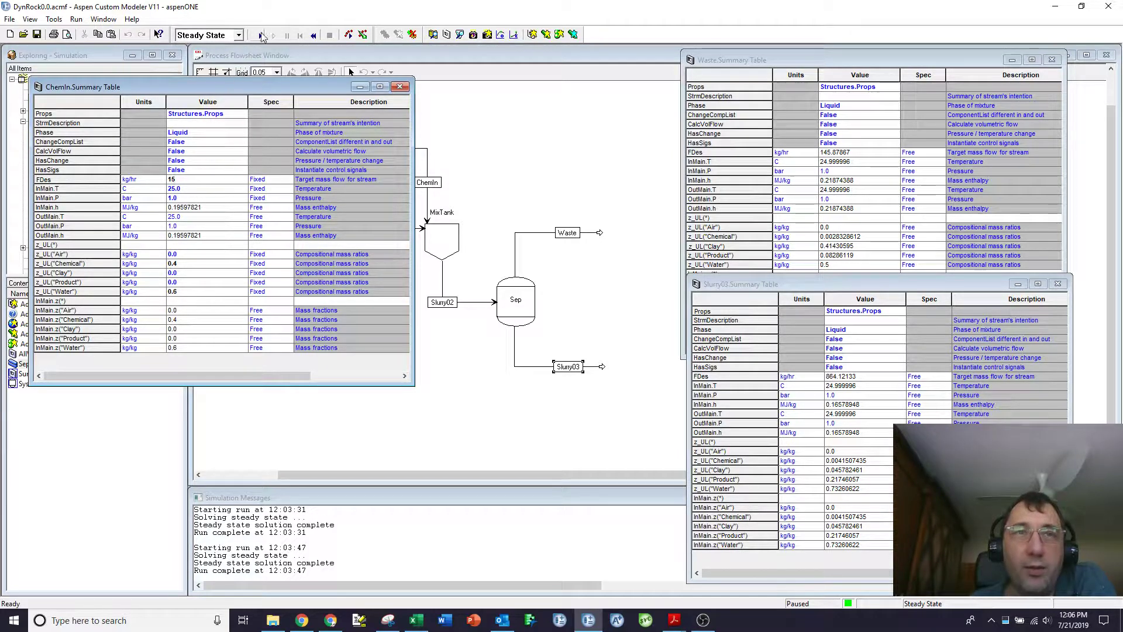
left_click(262, 36)
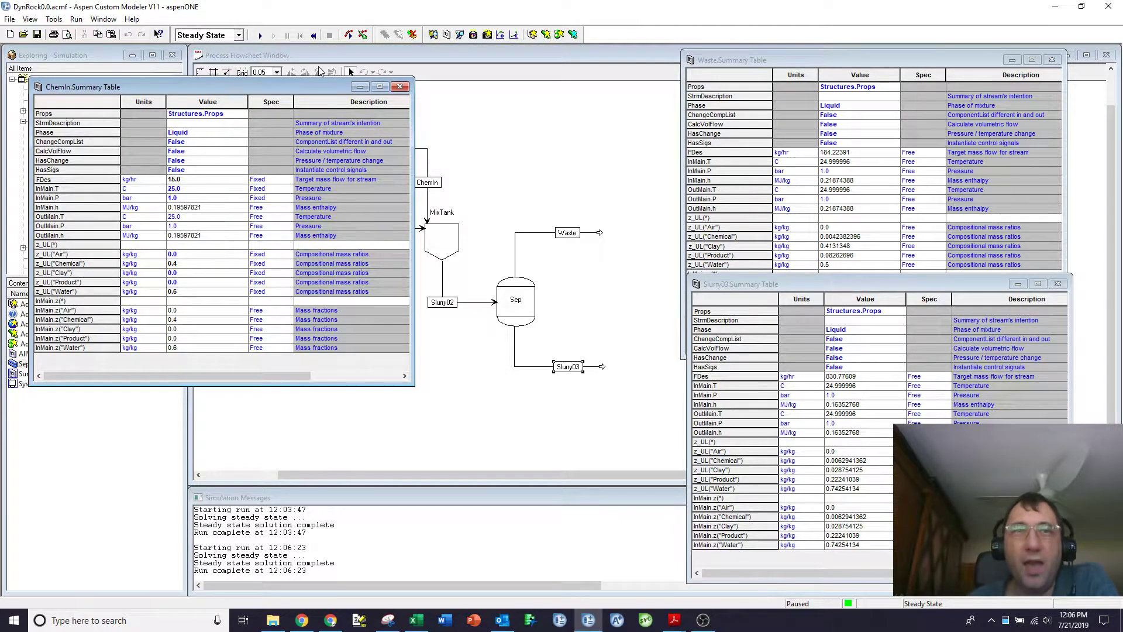
left_click(402, 86)
Close the Slurry03 table, open SummaryInfo, and add Waste inlet pressure to it
left_click(1062, 284)
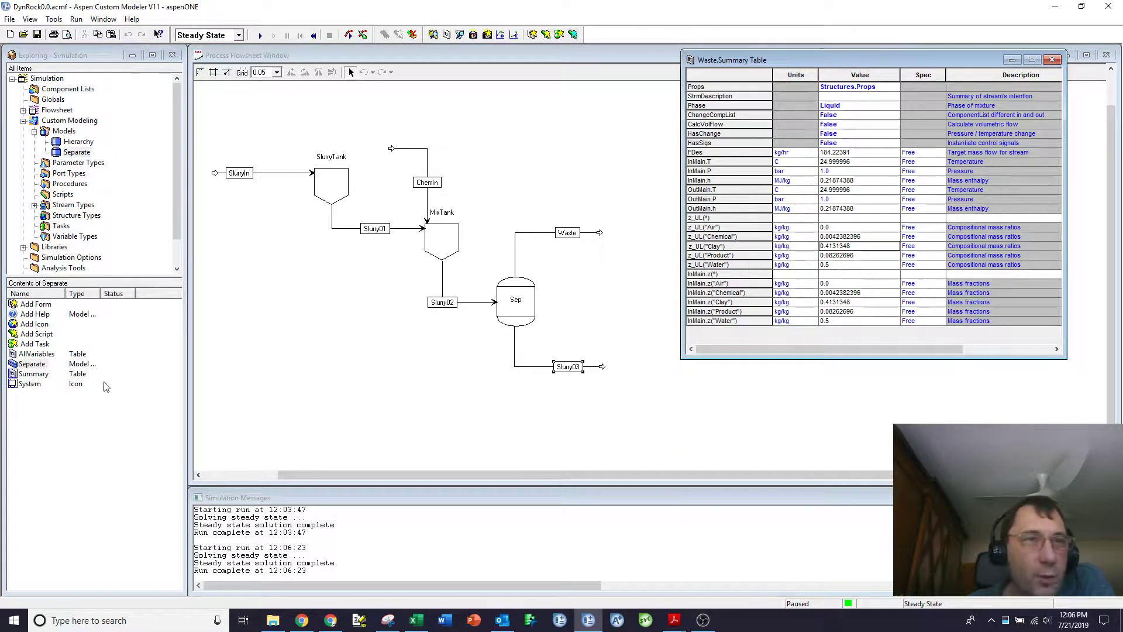
left_click(56, 110)
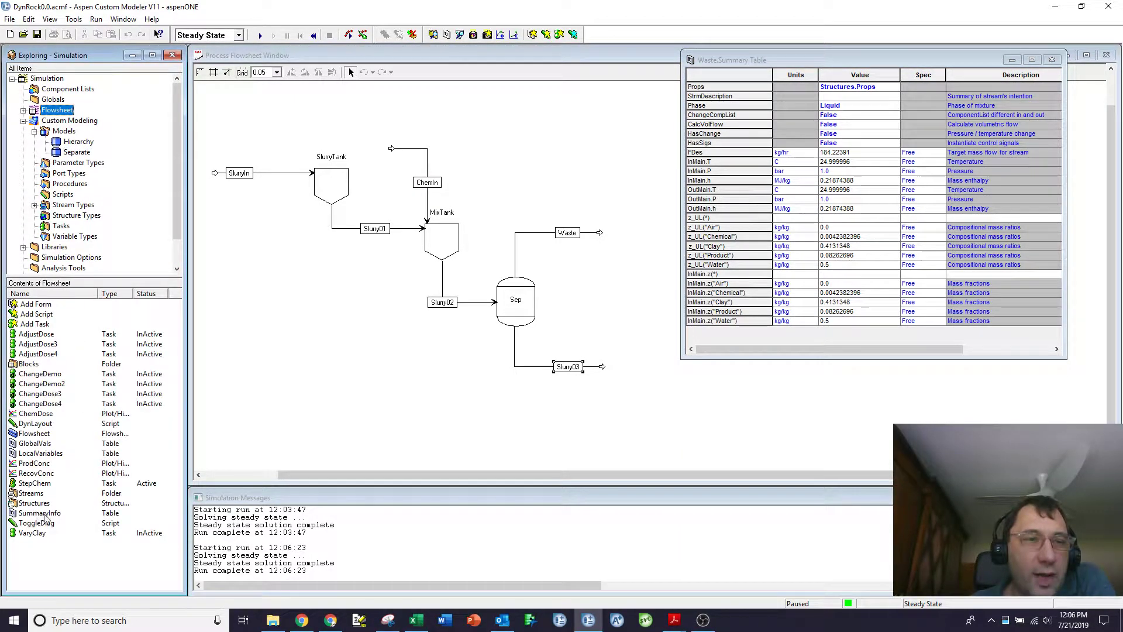
left_click(40, 513)
double_click(39, 513)
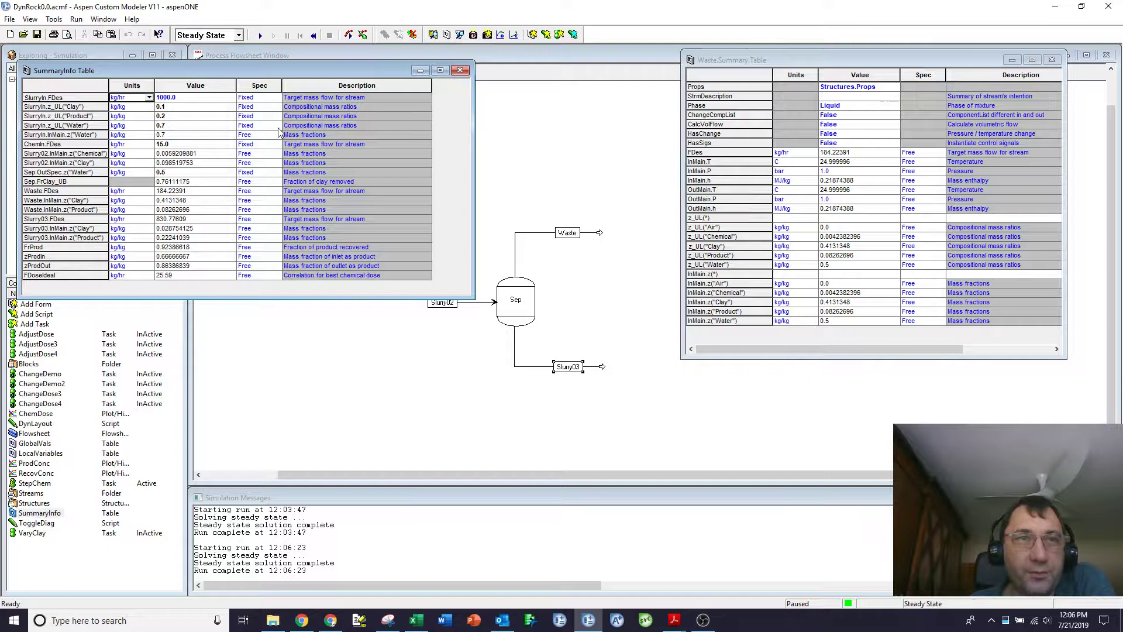
left_click(703, 171)
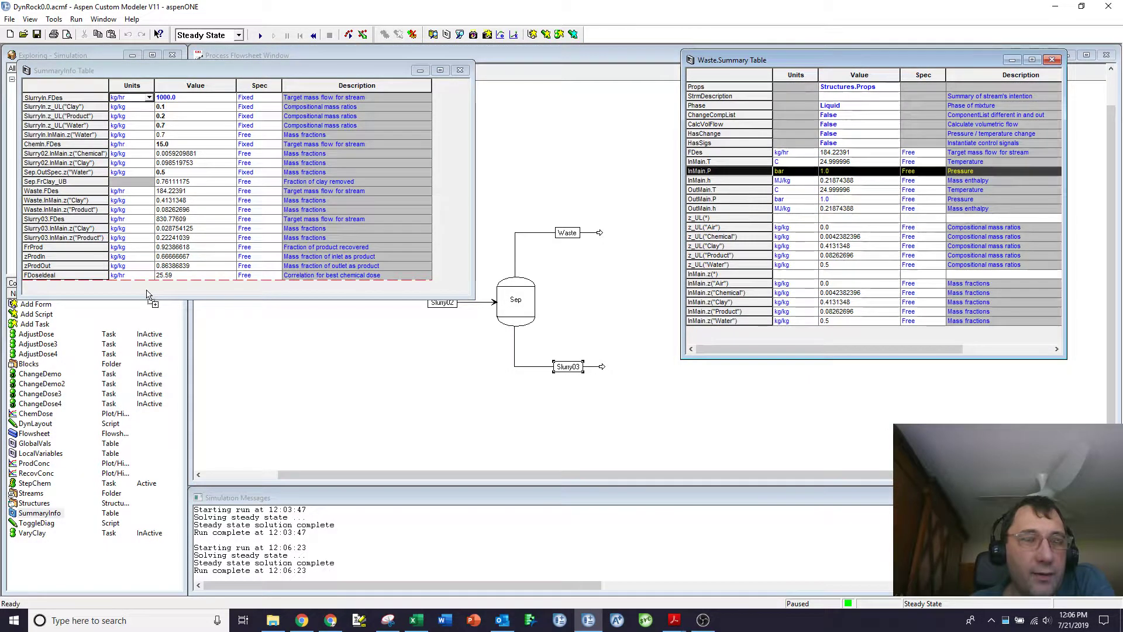
left_click_drag(150, 294, 149, 294)
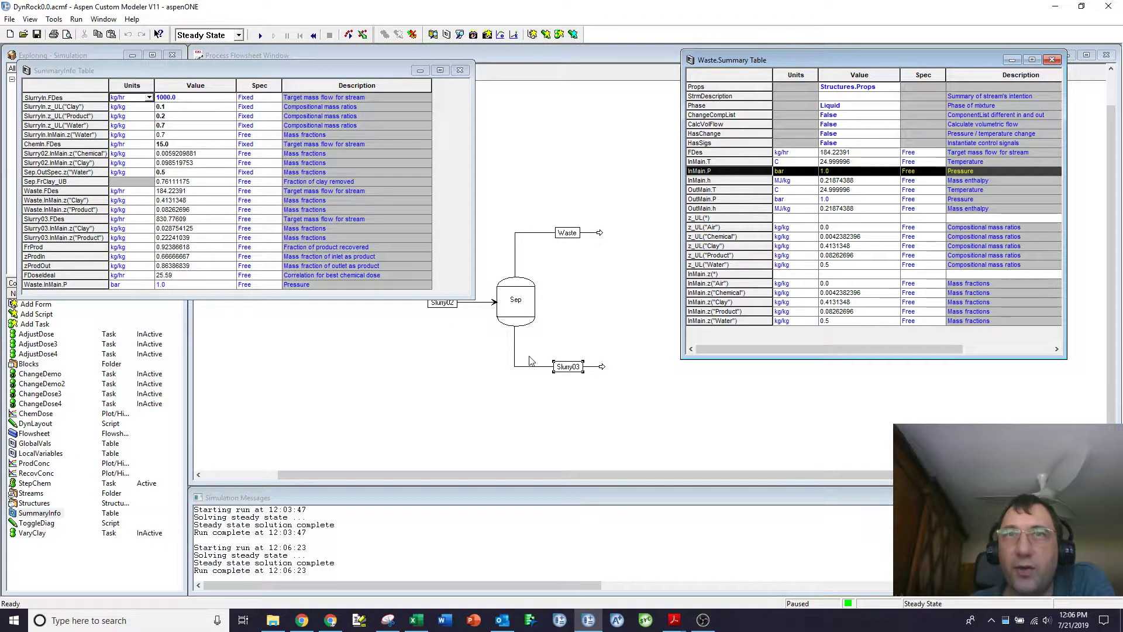
Remove the Waste.InMain.P row, close the Waste table, and move SummaryInfo right
left_click(54, 285)
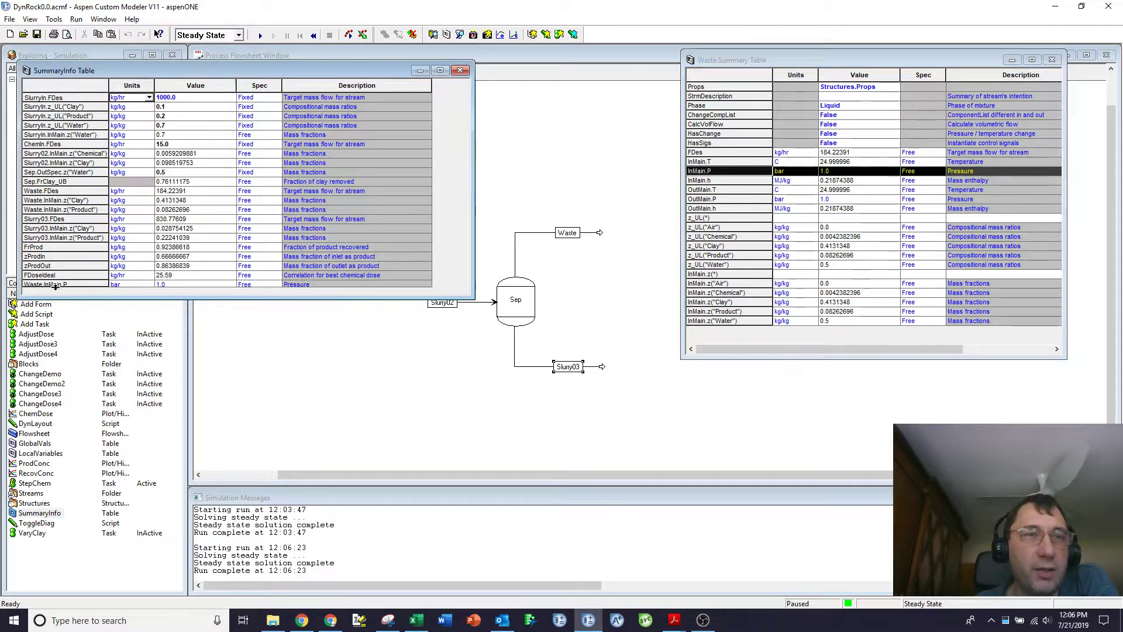
right_click(56, 286)
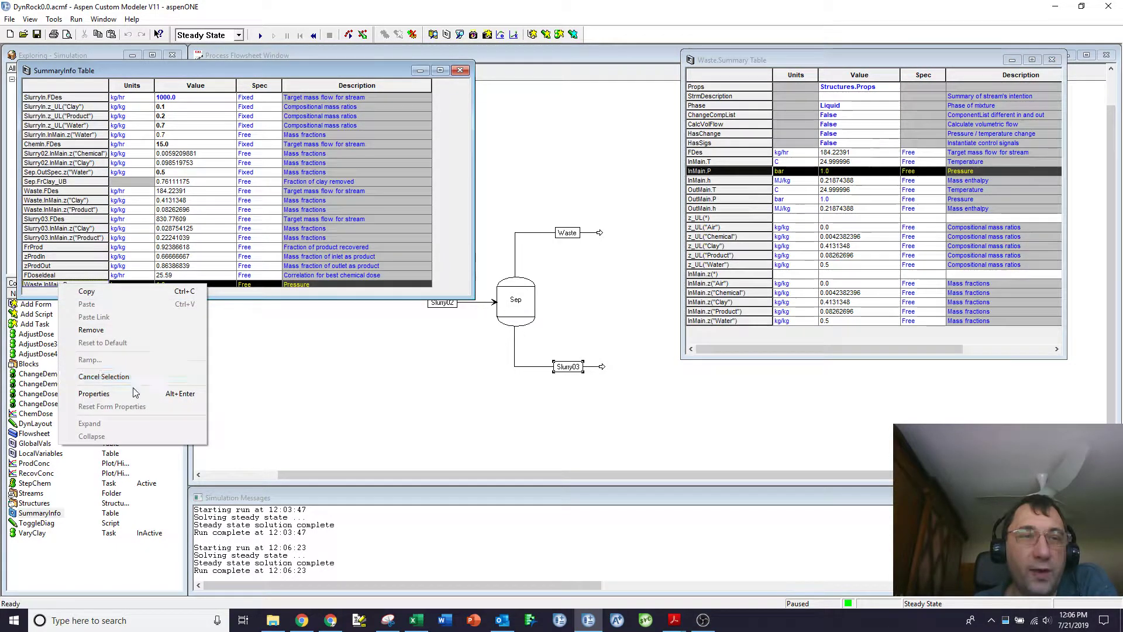
left_click(91, 330)
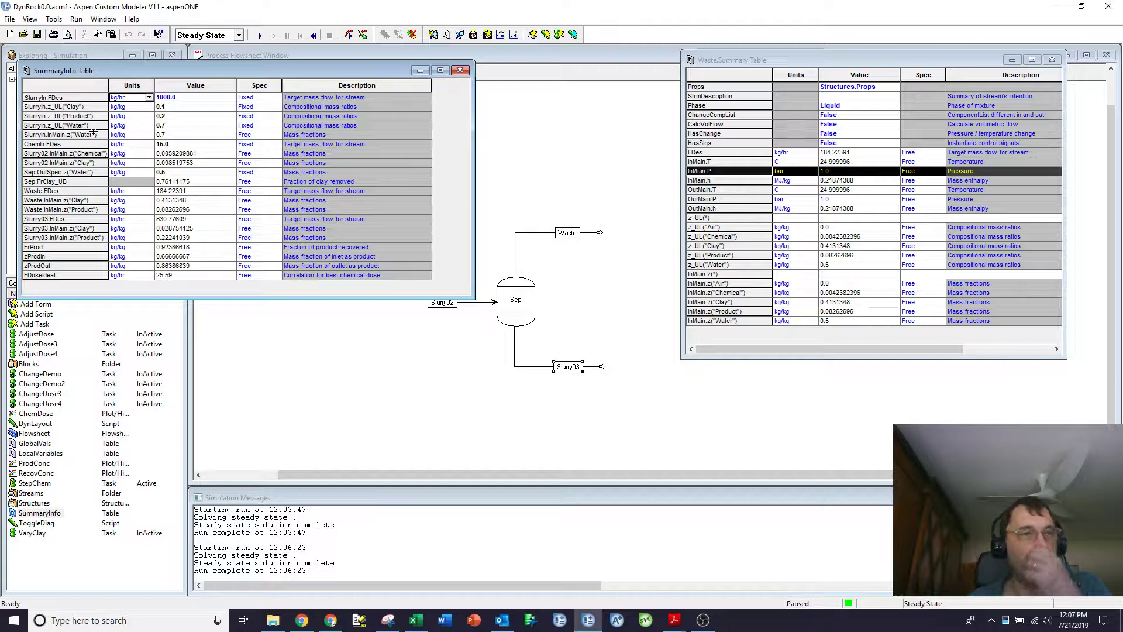
left_click(1051, 59)
mouse_move(208, 72)
left_mouse_down()
mouse_move(844, 92)
mouse_move(825, 156)
left_mouse_up()
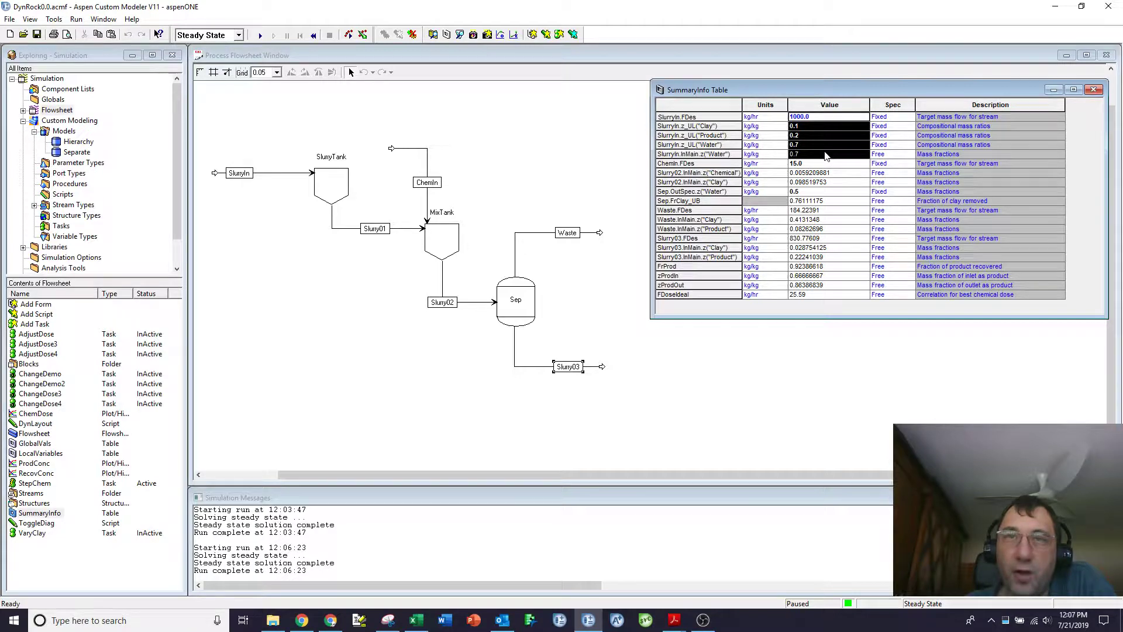
Review the Slurry02 compositions, Sep.FrClay_UB clay removal fraction and Waste fractions
left_click(828, 165)
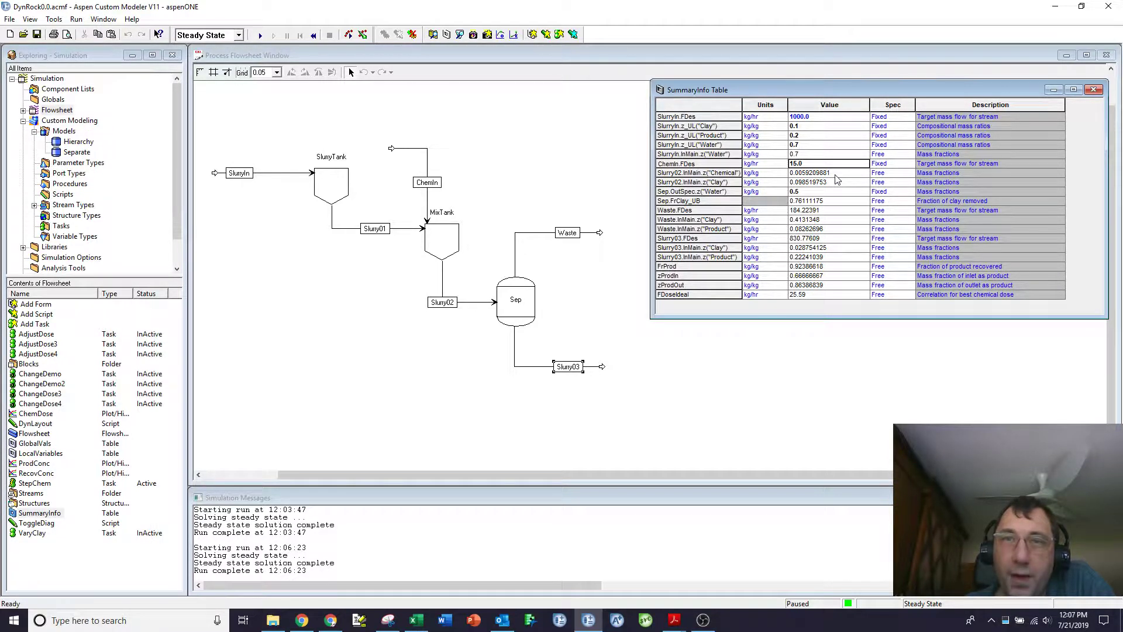
left_click(835, 174)
left_click_drag(835, 175, 834, 194)
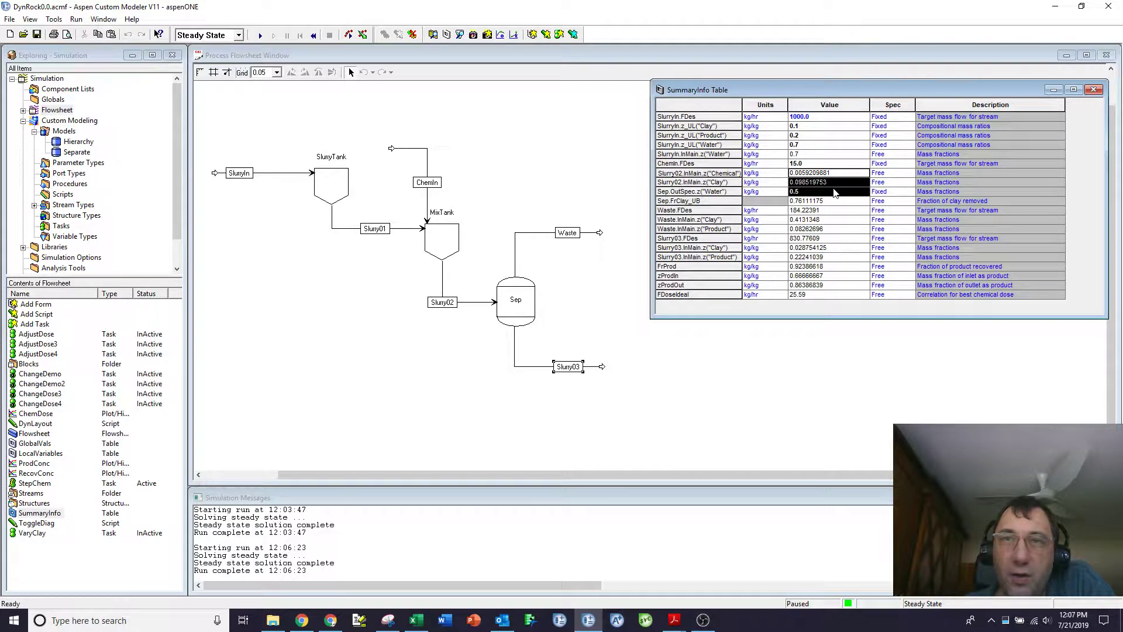
left_click(811, 183)
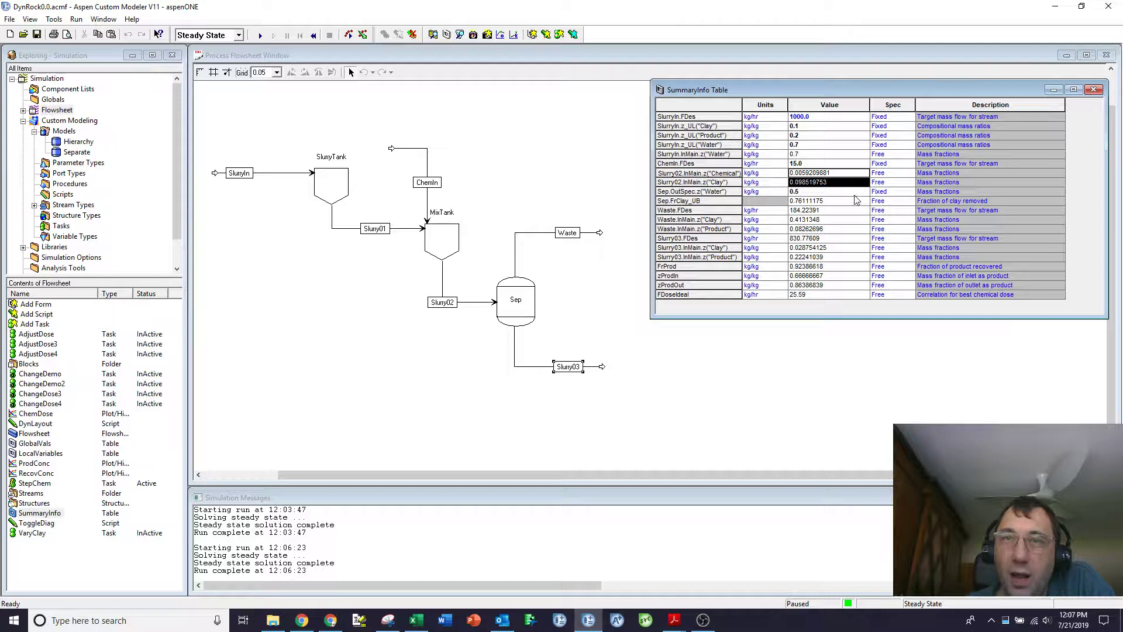
left_click(829, 201)
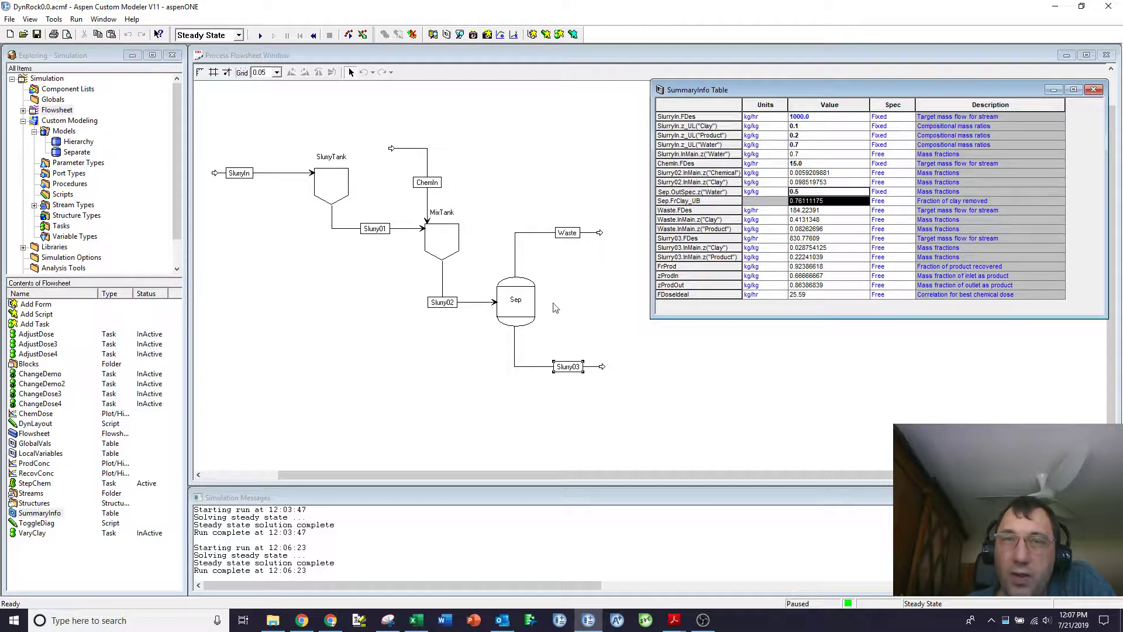
left_click_drag(829, 219, 829, 257)
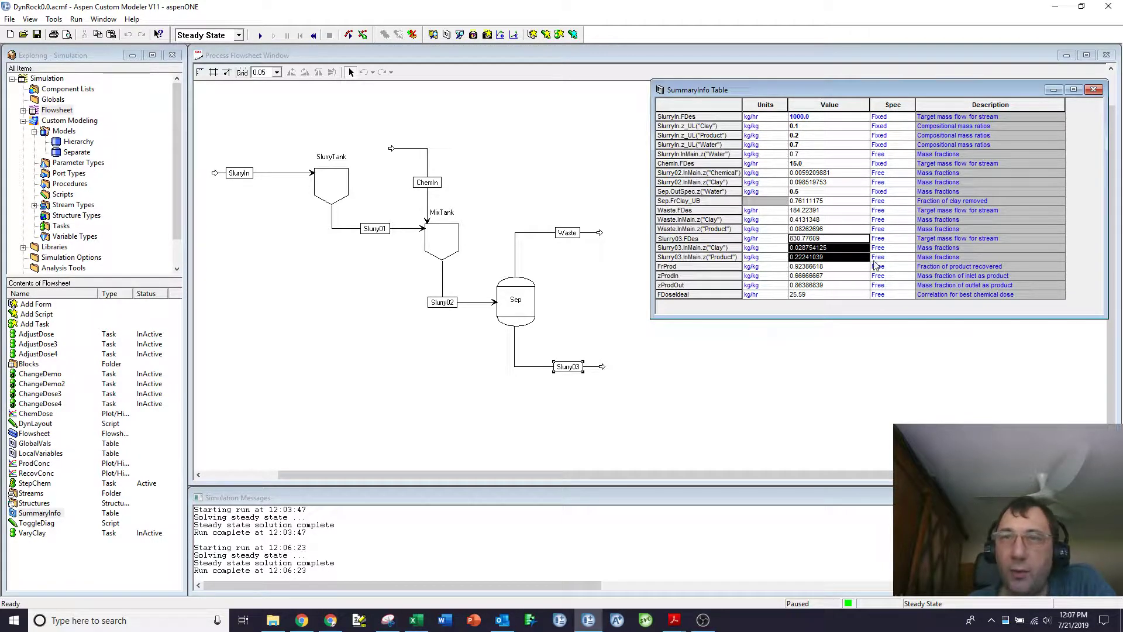
Enter 10 kg/hr for ChemIn.FDes in SummaryInfo and re-solve the steady state
left_click(830, 163)
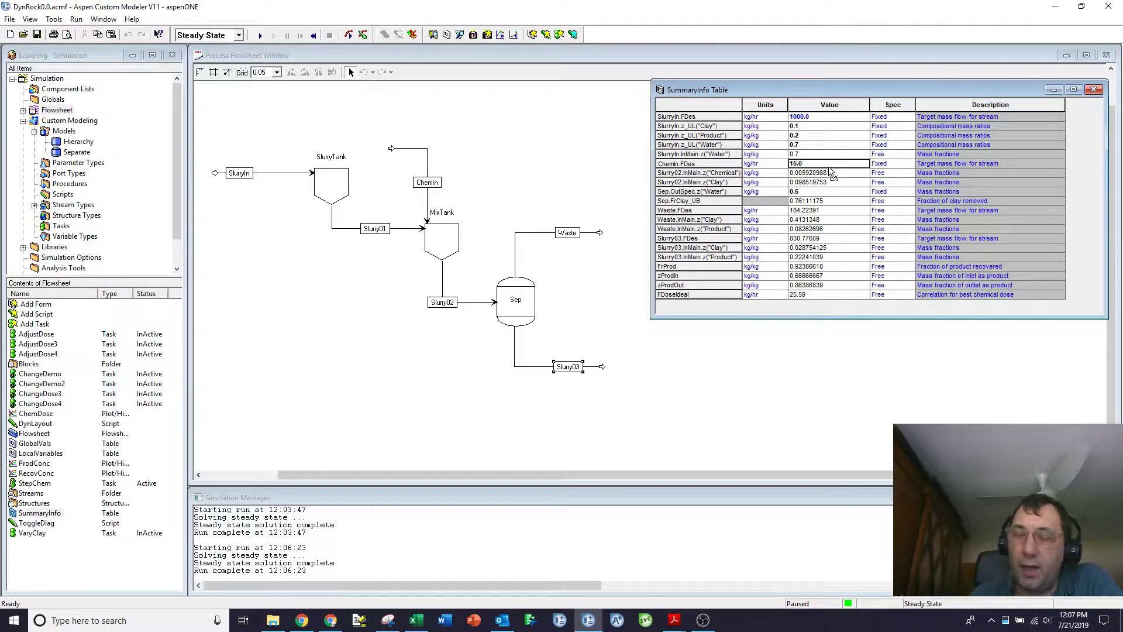
type("10")
key("Return")
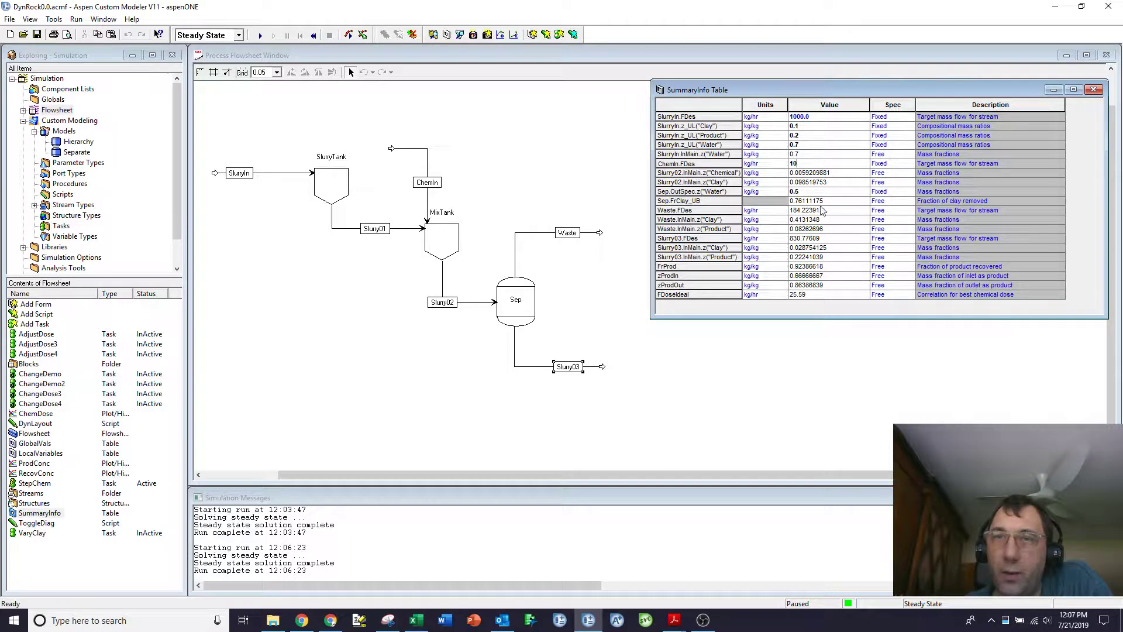
left_click(803, 212)
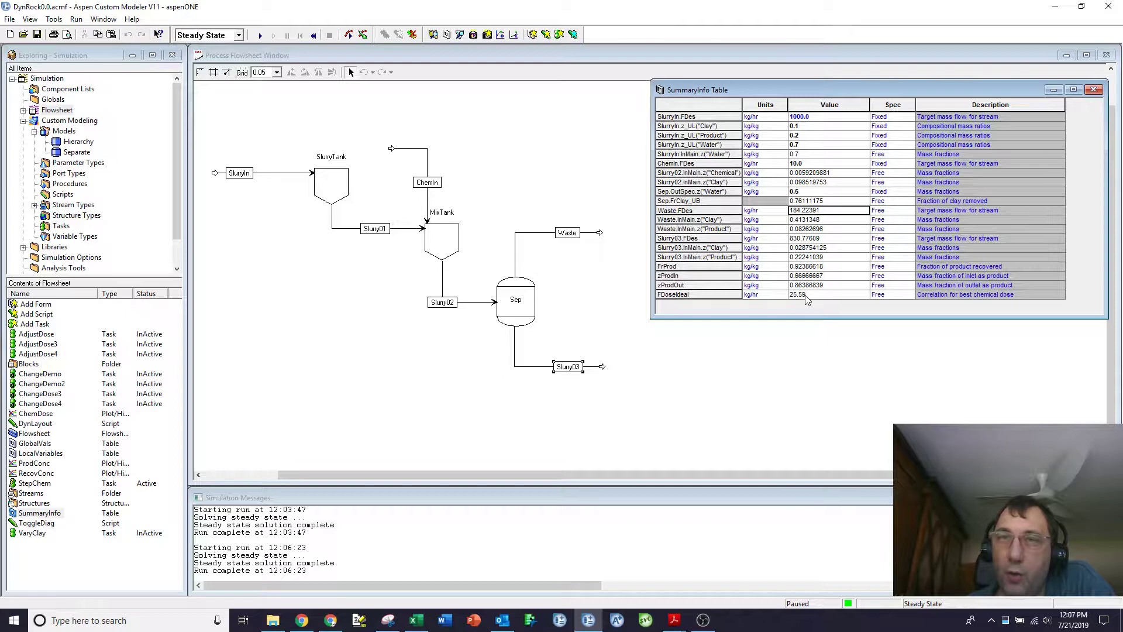
left_click(260, 34)
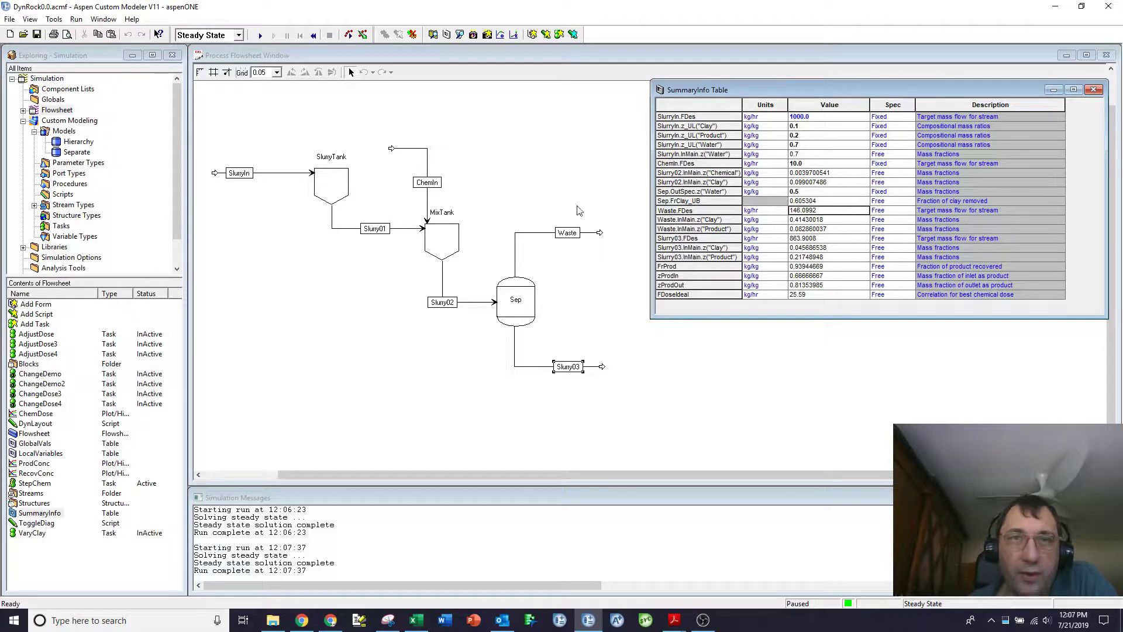
Review the Yield and ideal-dose equations in the flowsheet Constraints editor
double_click(34, 433)
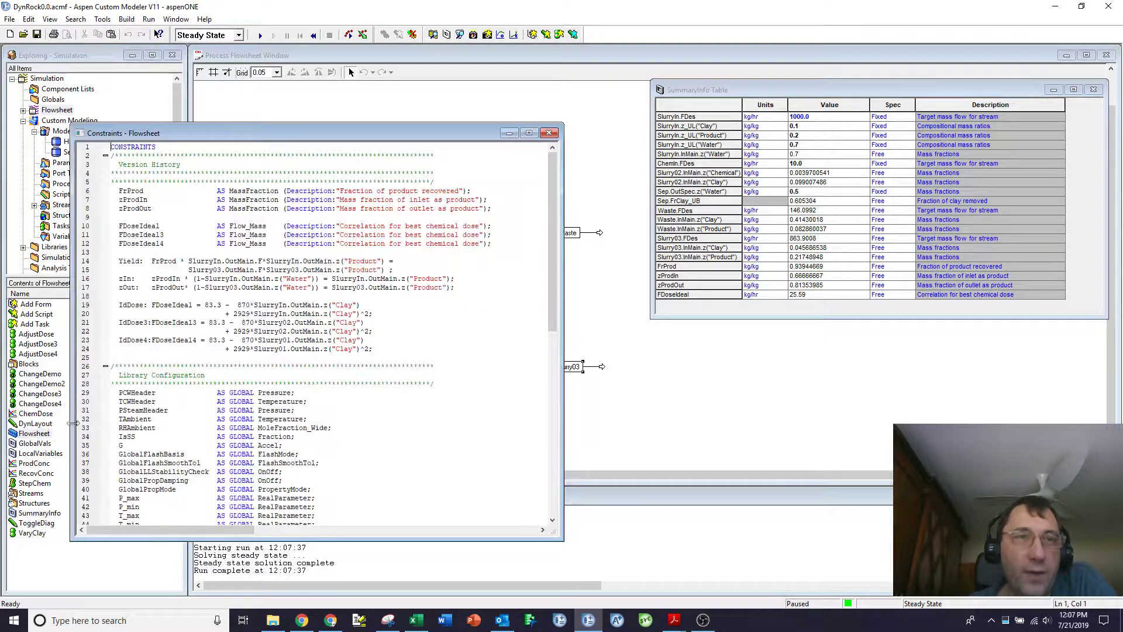
left_click(117, 261)
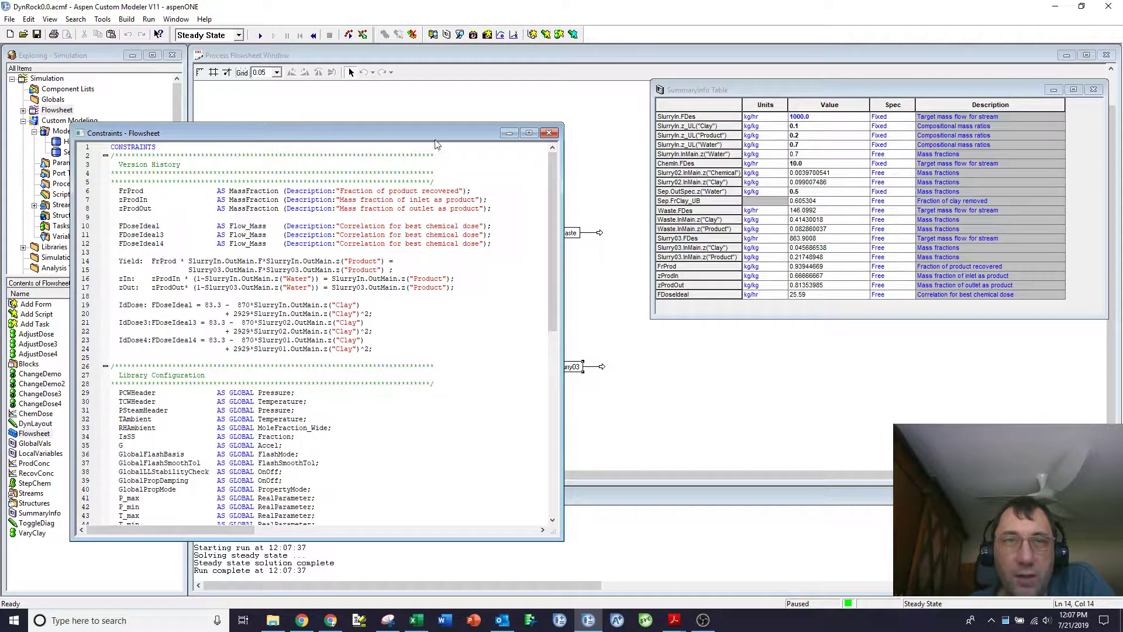
left_click_drag(412, 133, 354, 135)
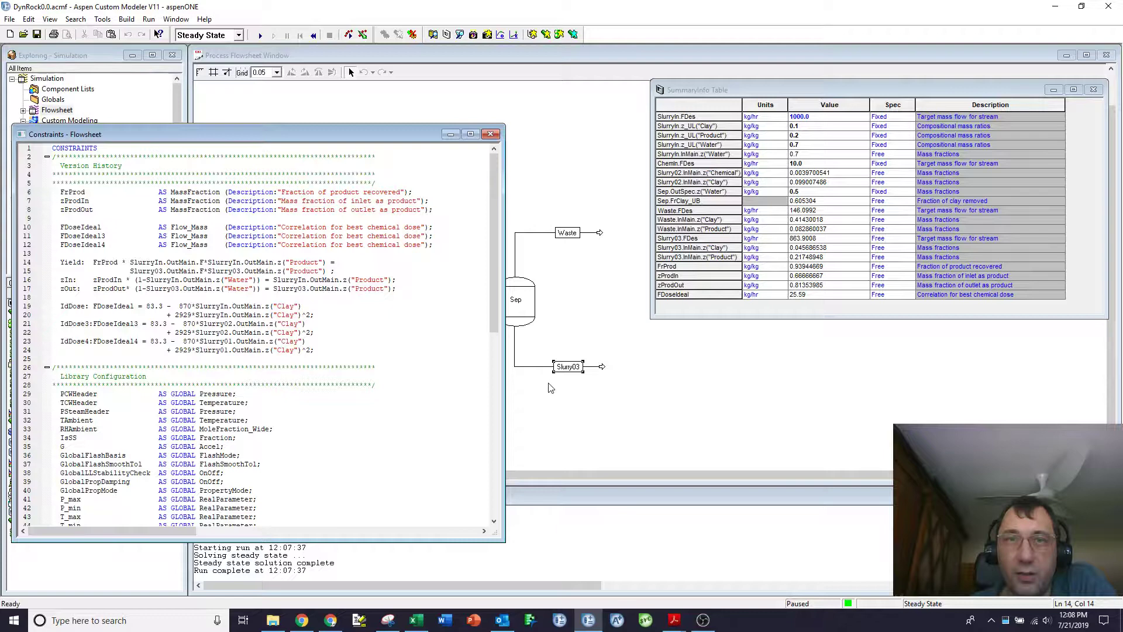
left_click(580, 369)
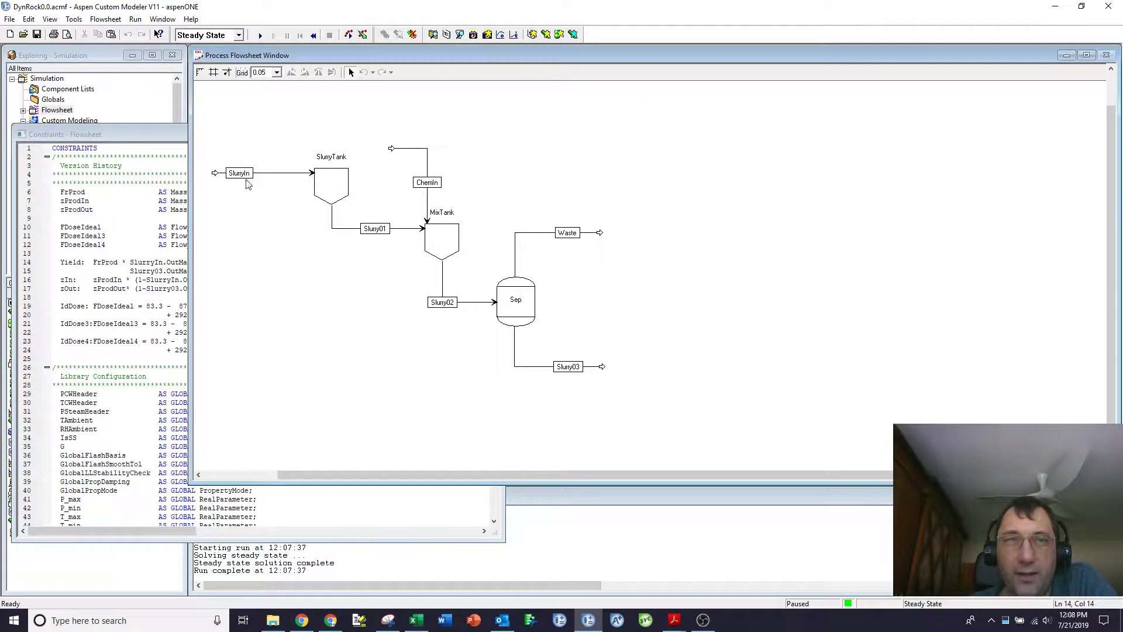
Narrow the flowsheet, then set ChemIn.FDes back to 15 kg/hr and re-solve
left_click_drag(1114, 316, 820, 316)
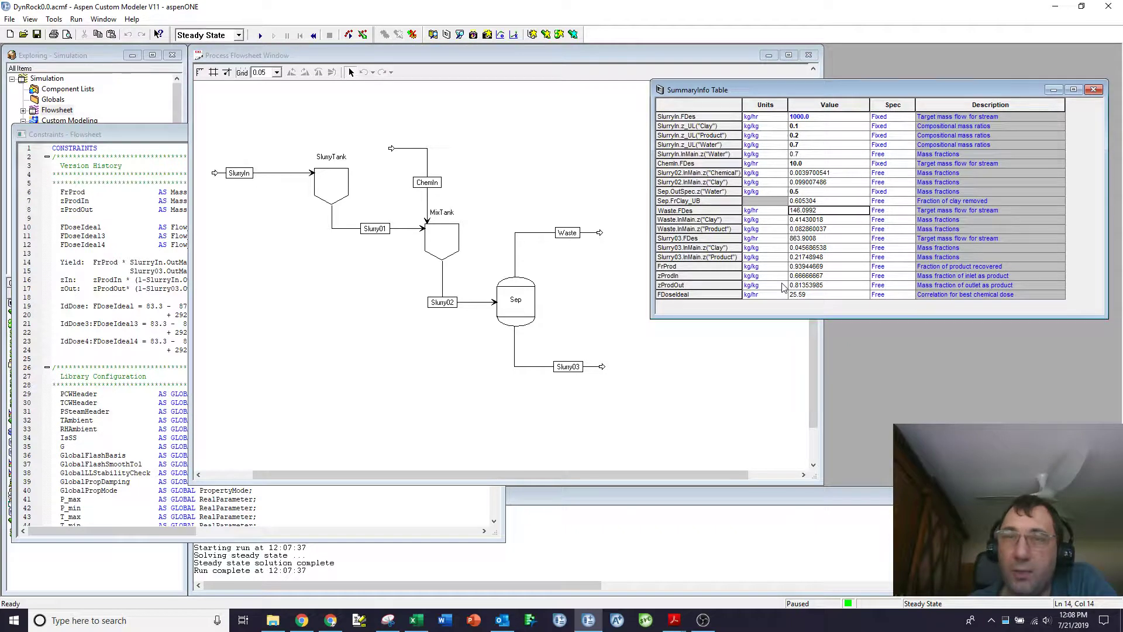
left_click(827, 267)
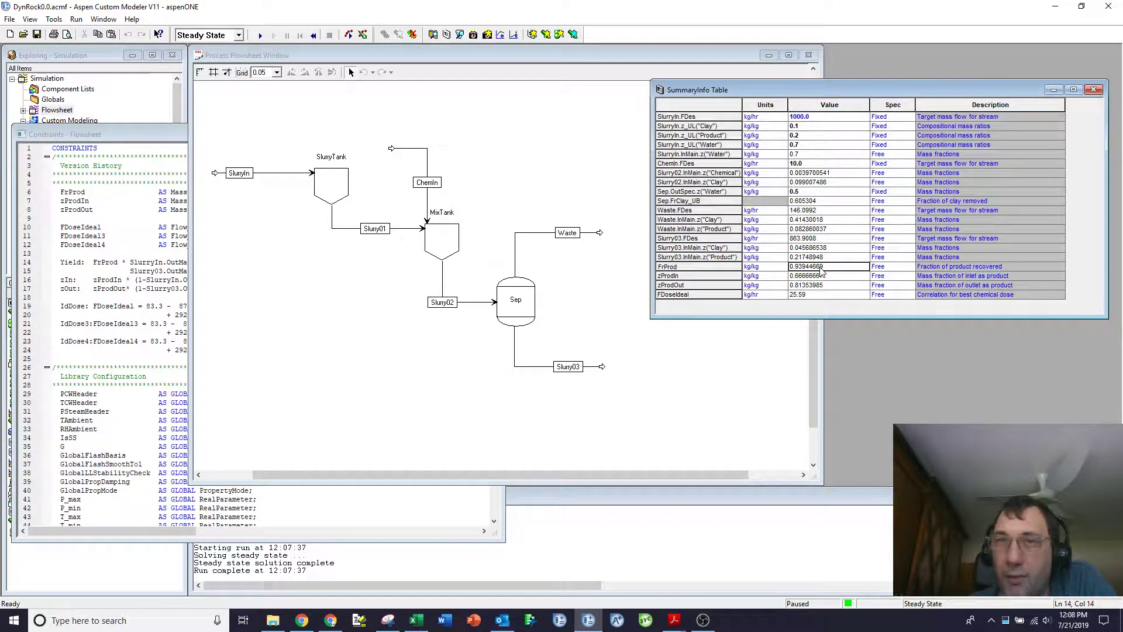
left_click(823, 284)
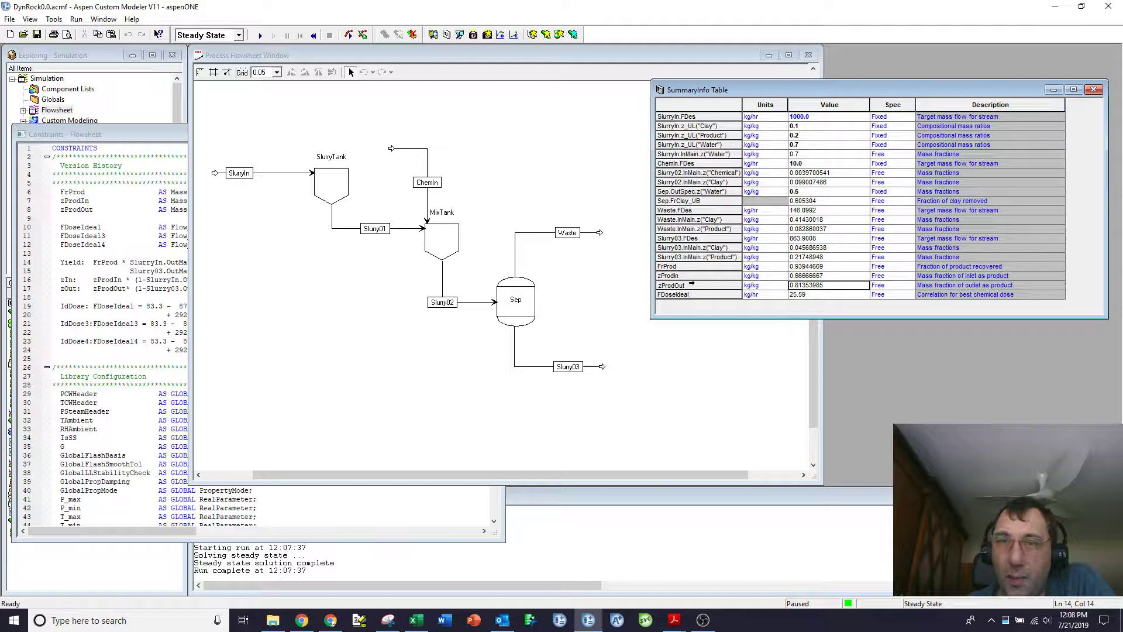
left_click(806, 164)
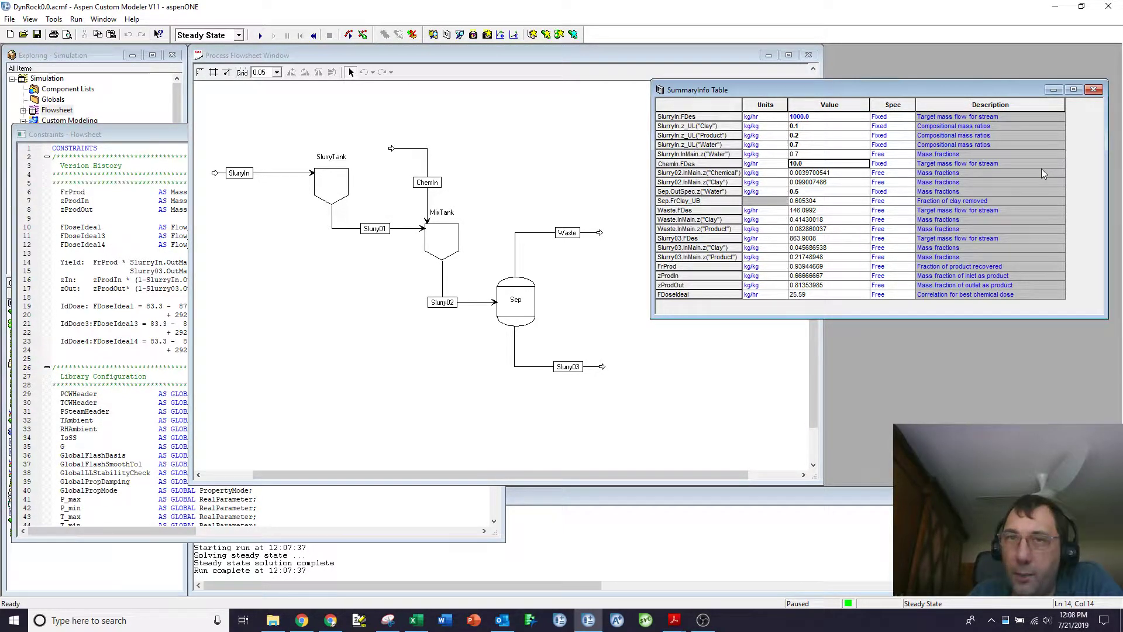
type("15")
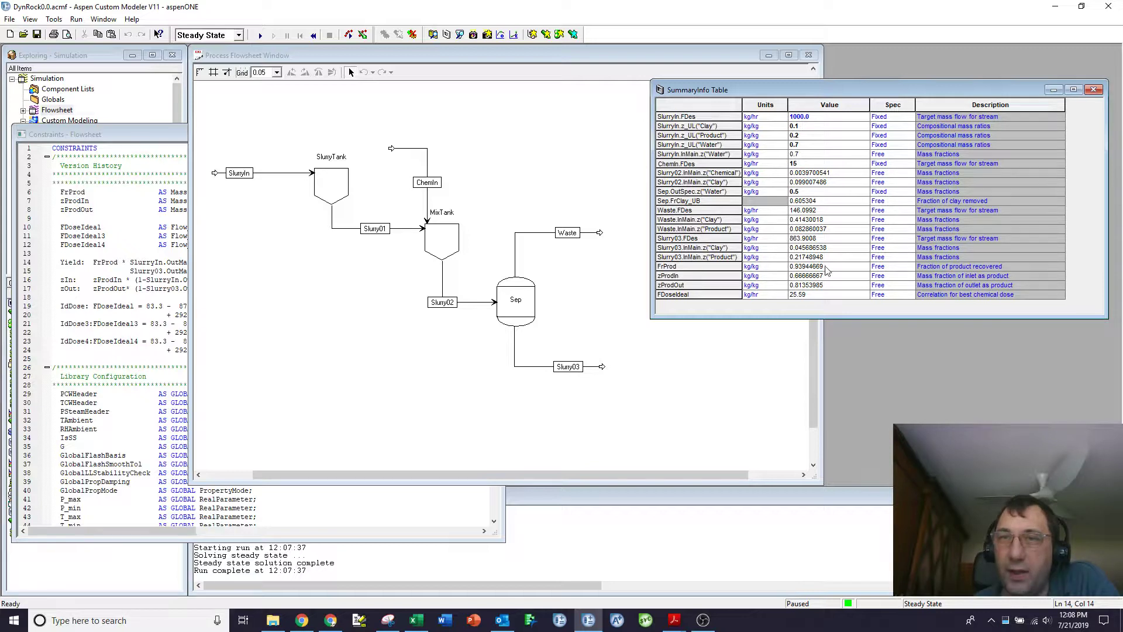
left_click(827, 268)
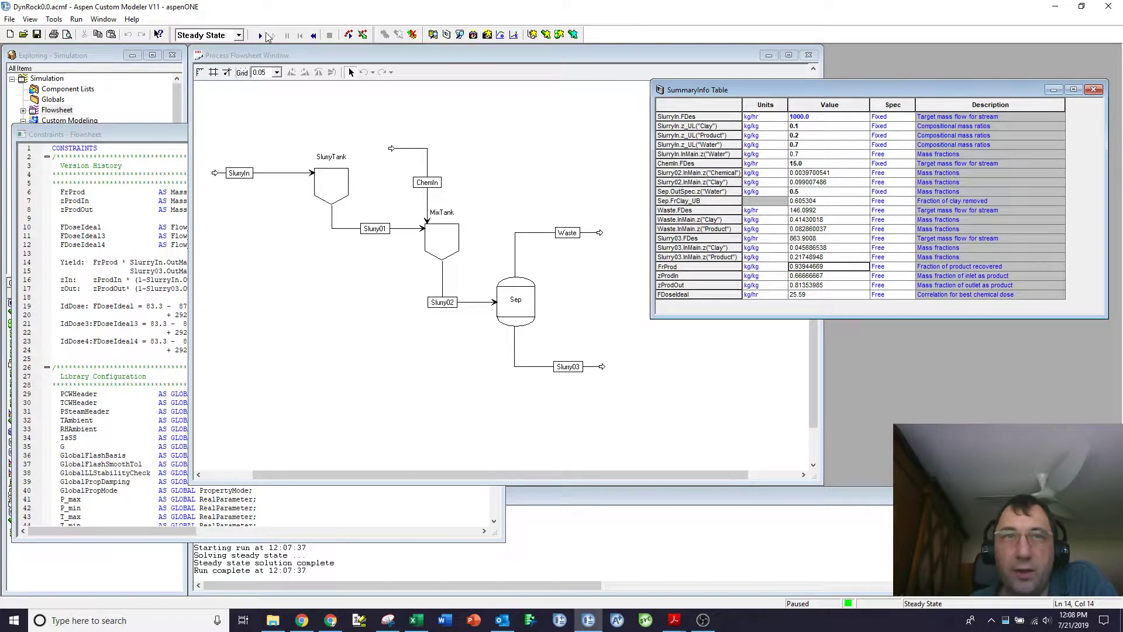
left_click(259, 35)
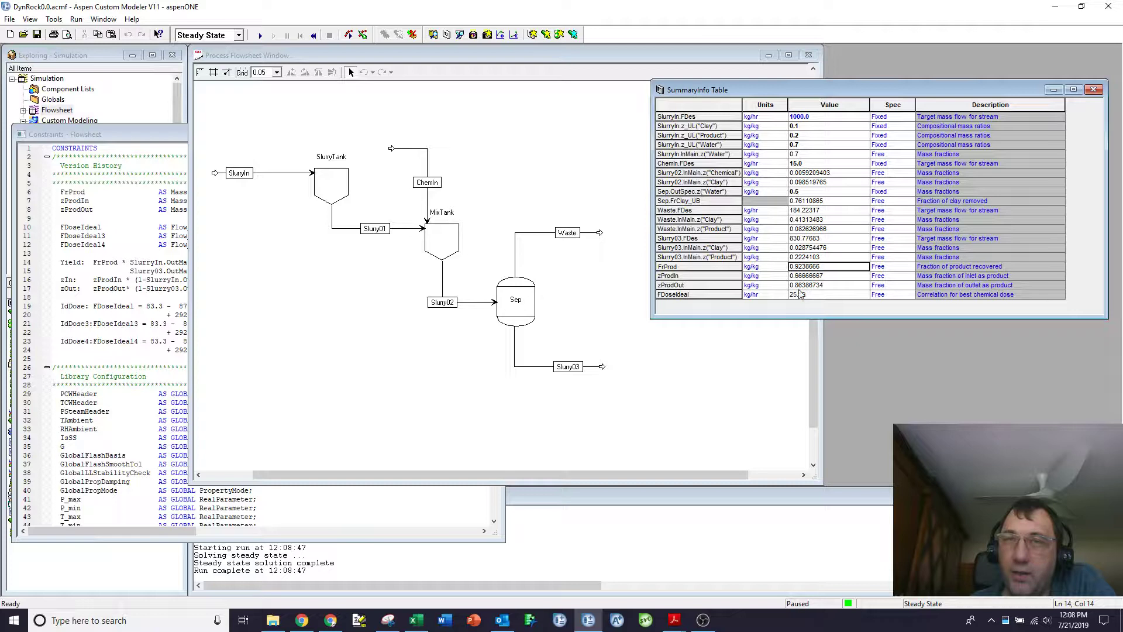
Close the Constraints - Flowsheet editor
left_click(818, 165)
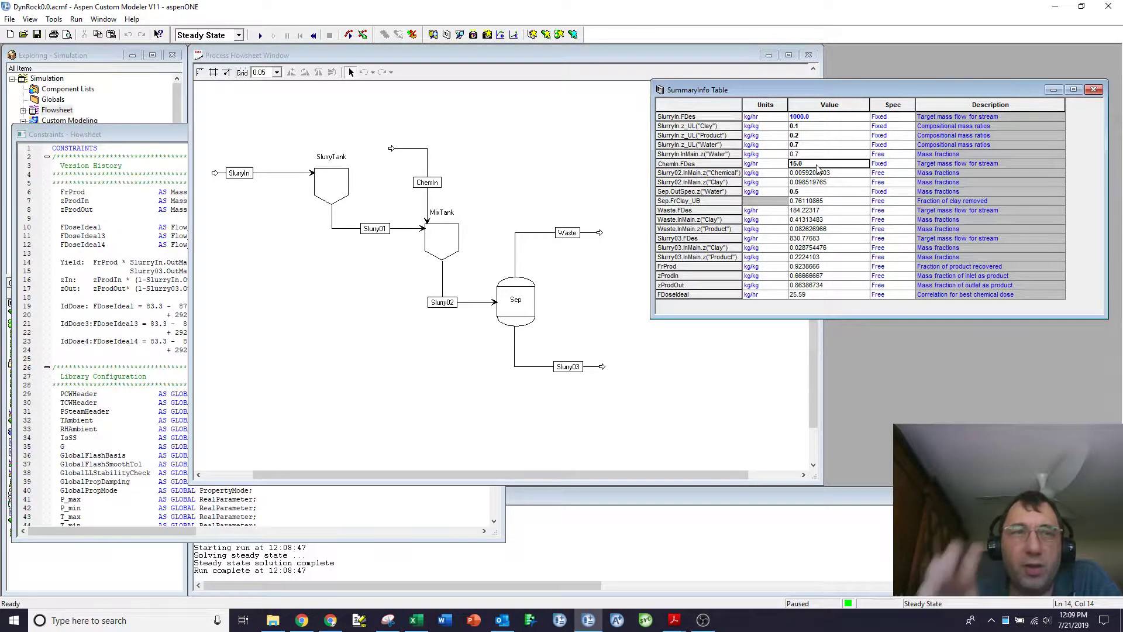
left_click(101, 288)
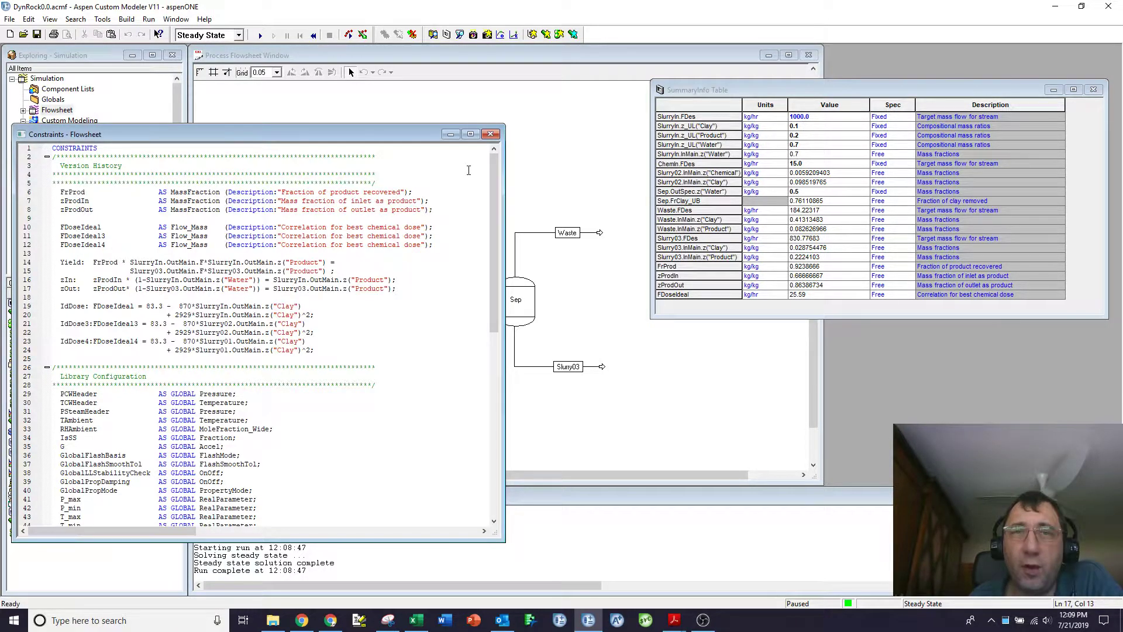
left_click(491, 134)
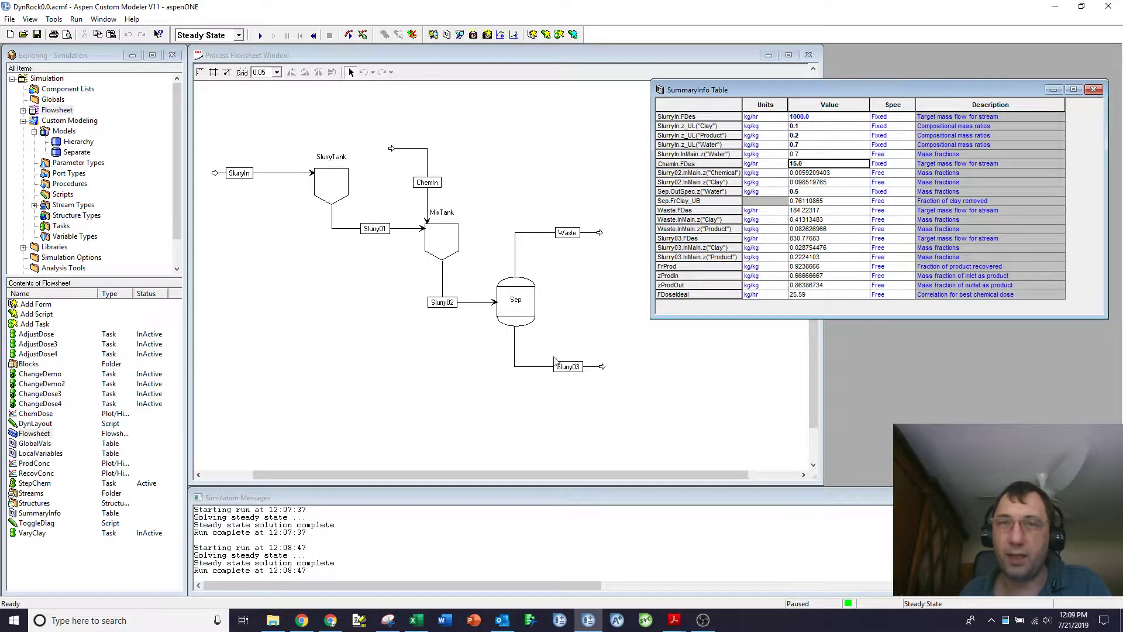
Free ChemIn.FDes, fix zProdOut at 0.9 purity, and solve for the dose
left_click(883, 163)
left_click(909, 163)
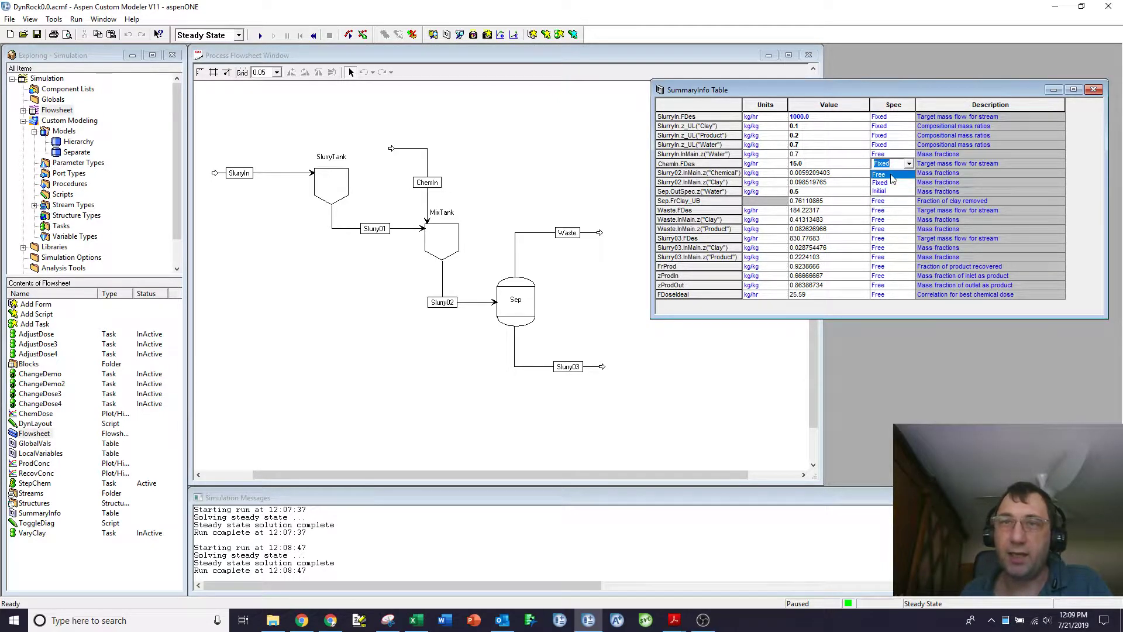
left_click(892, 174)
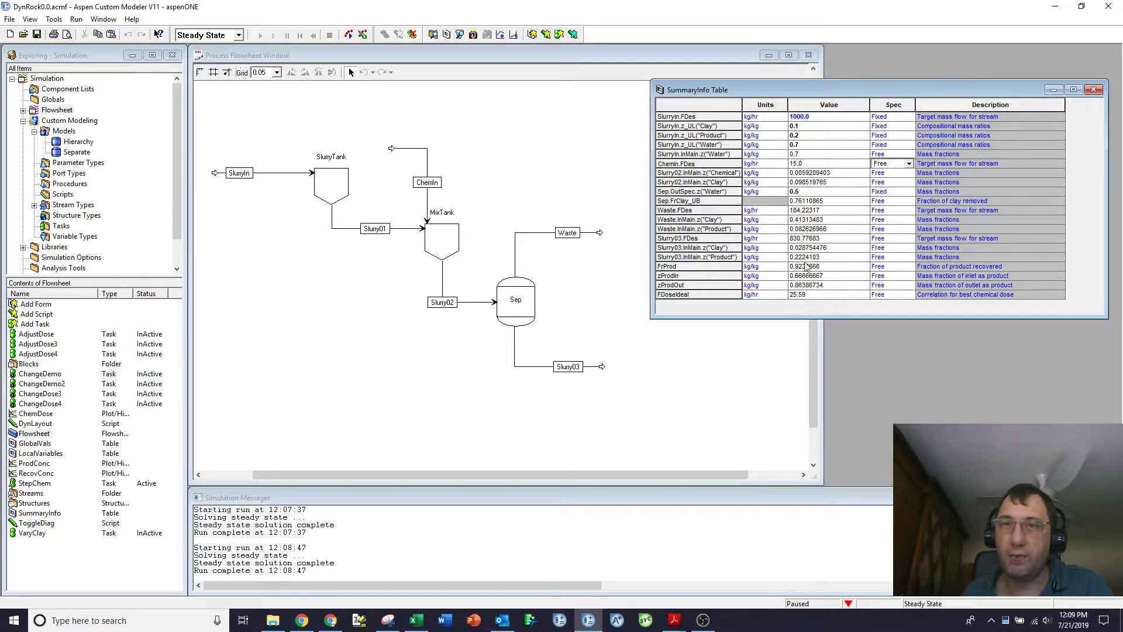
left_click(891, 285)
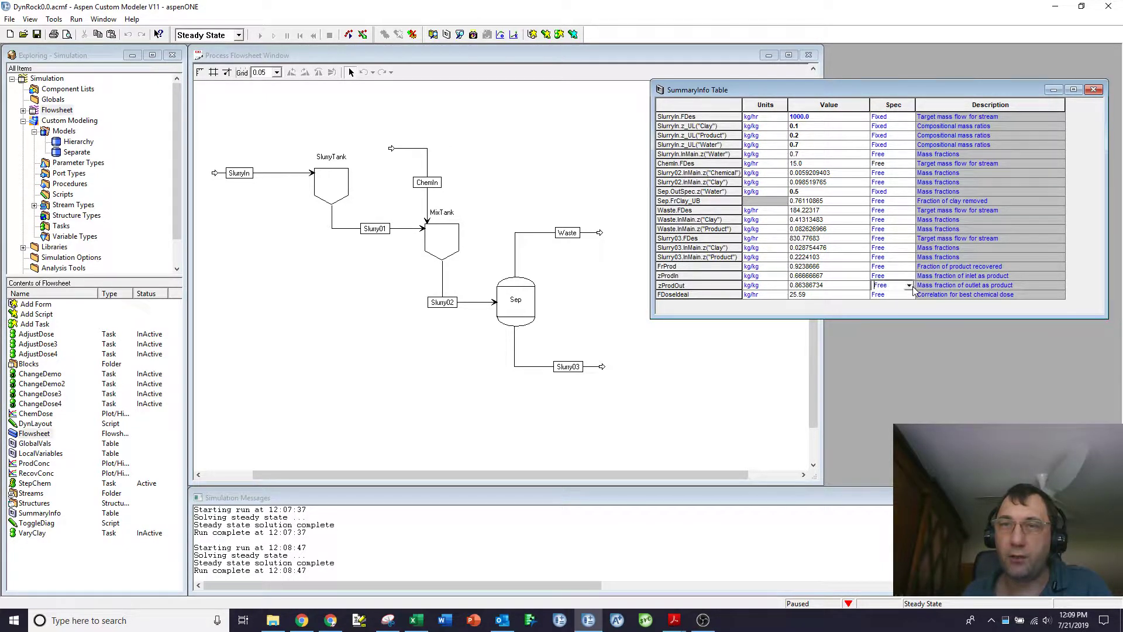
left_click(909, 286)
left_click(891, 305)
double_click(812, 285)
type(".9")
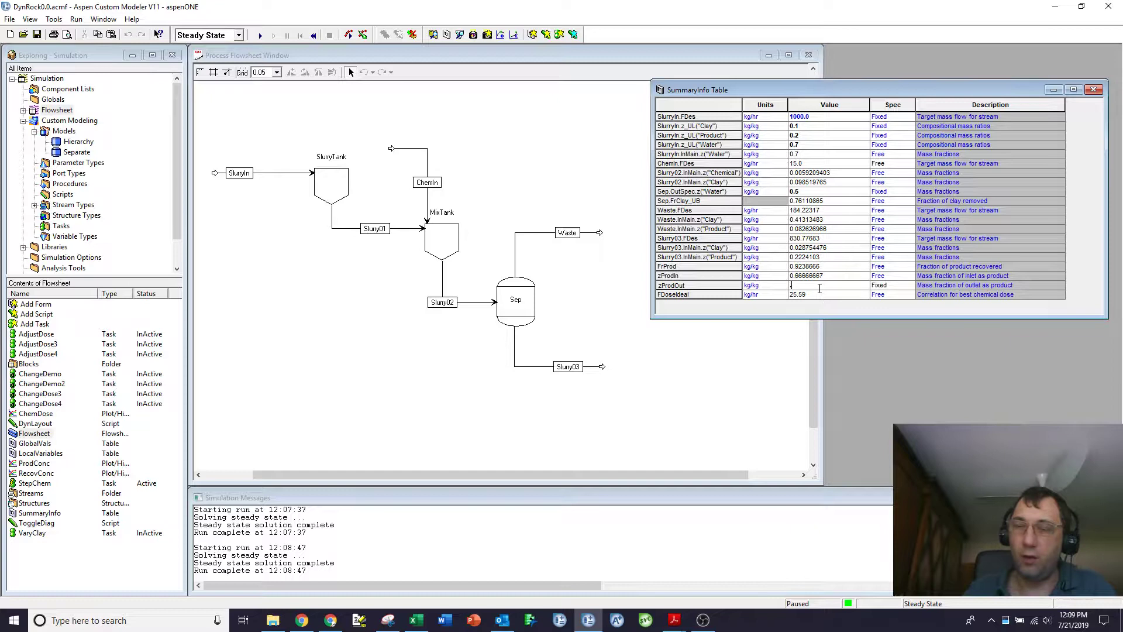
key("Return")
left_click(259, 33)
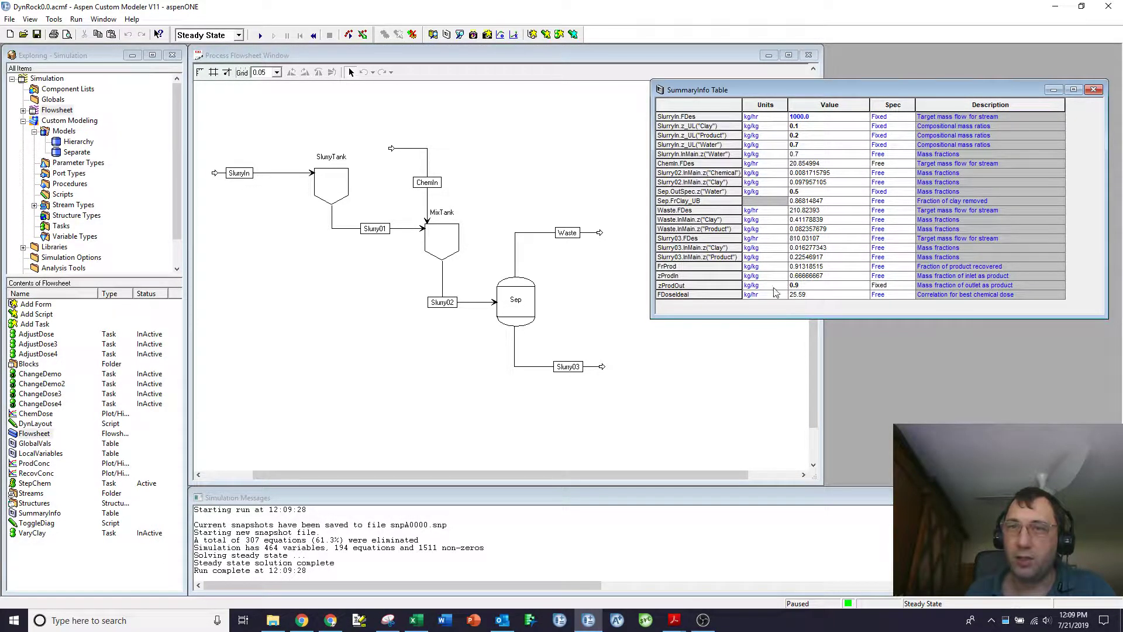
Reset zProdOut to default, fix ChemIn.FDes, solve, and enter a 10.0 dose
left_click(880, 285)
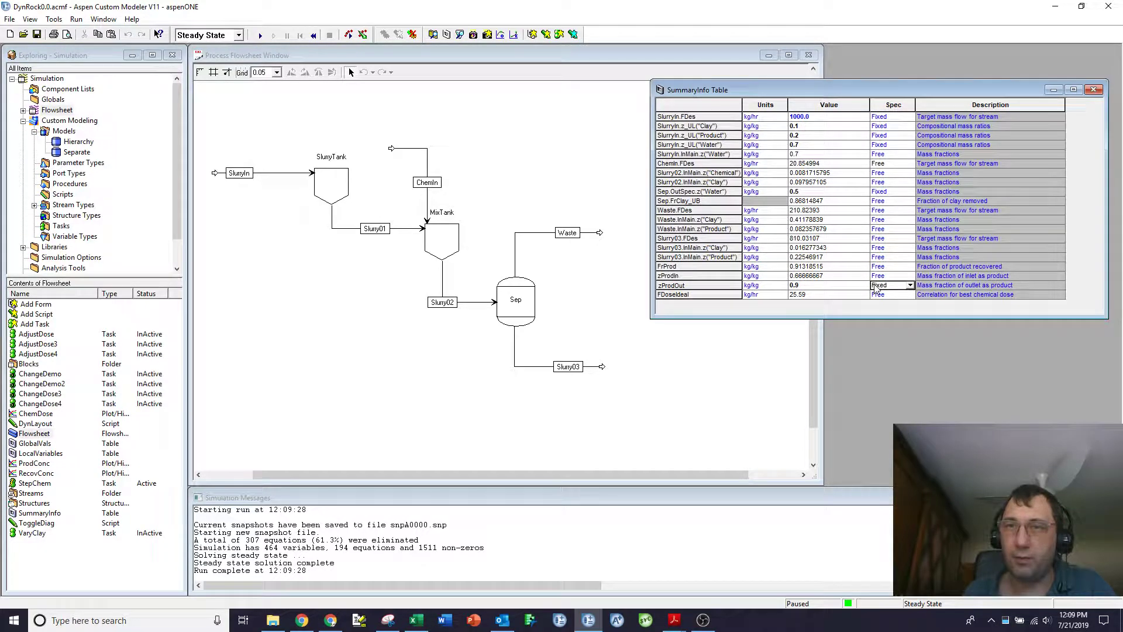
right_click(882, 288)
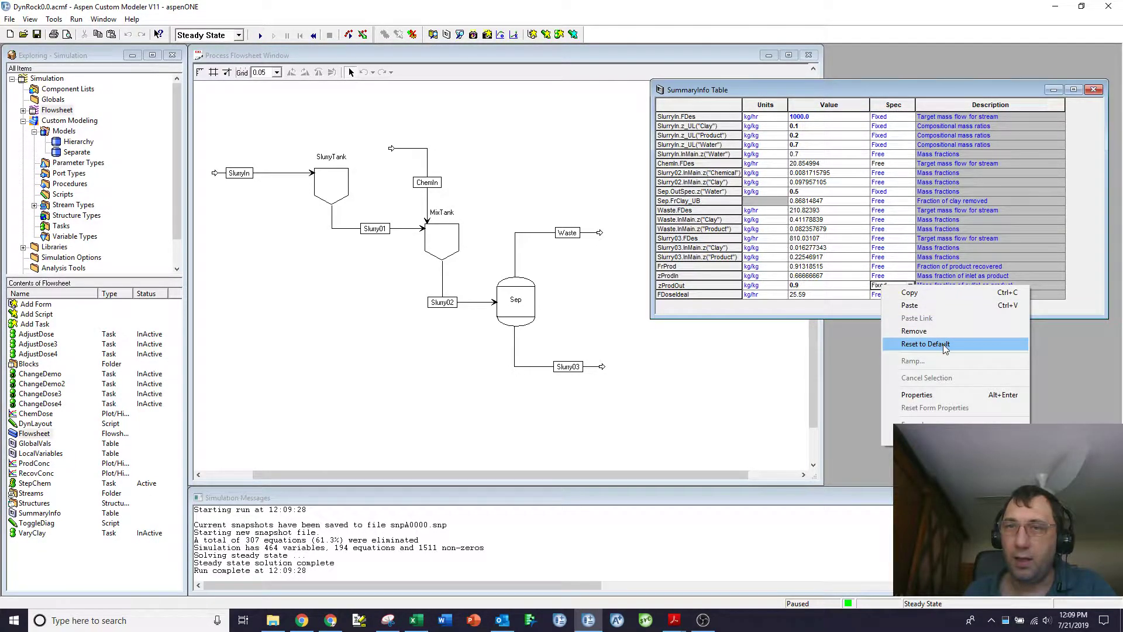
left_click(944, 343)
left_click(882, 165)
right_click(881, 165)
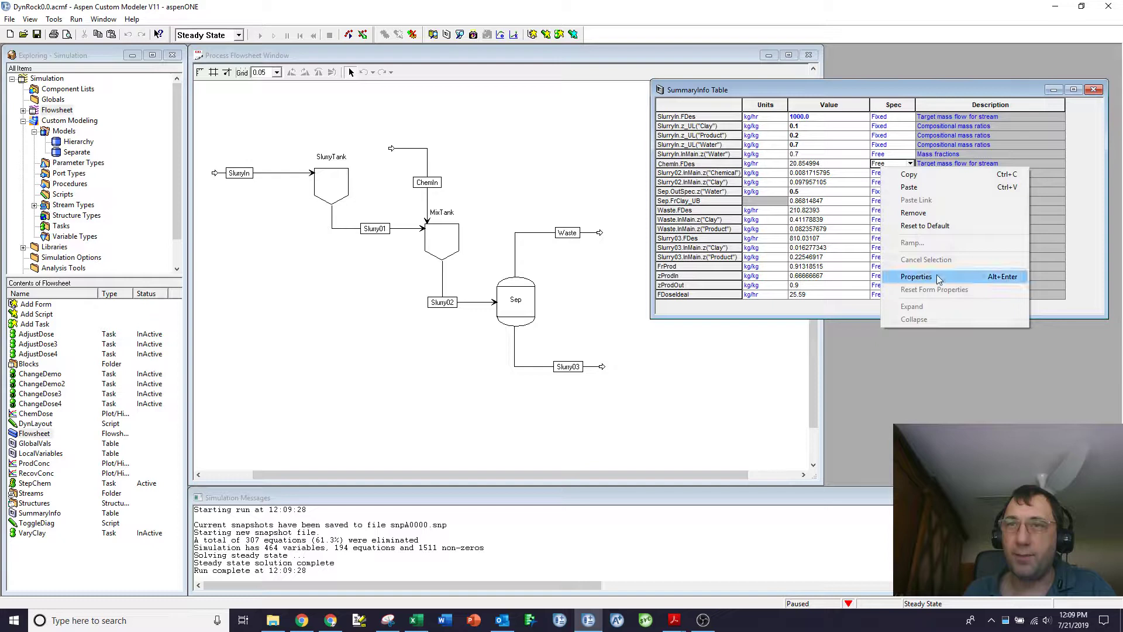
left_click(931, 223)
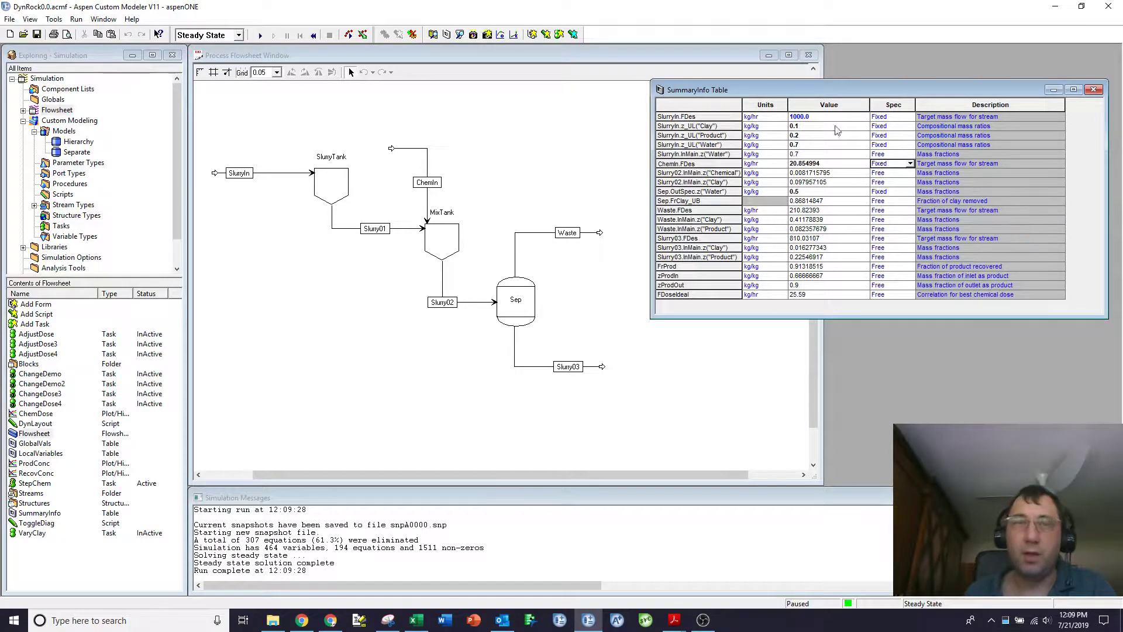
left_click(260, 34)
left_click(807, 164)
type("10")
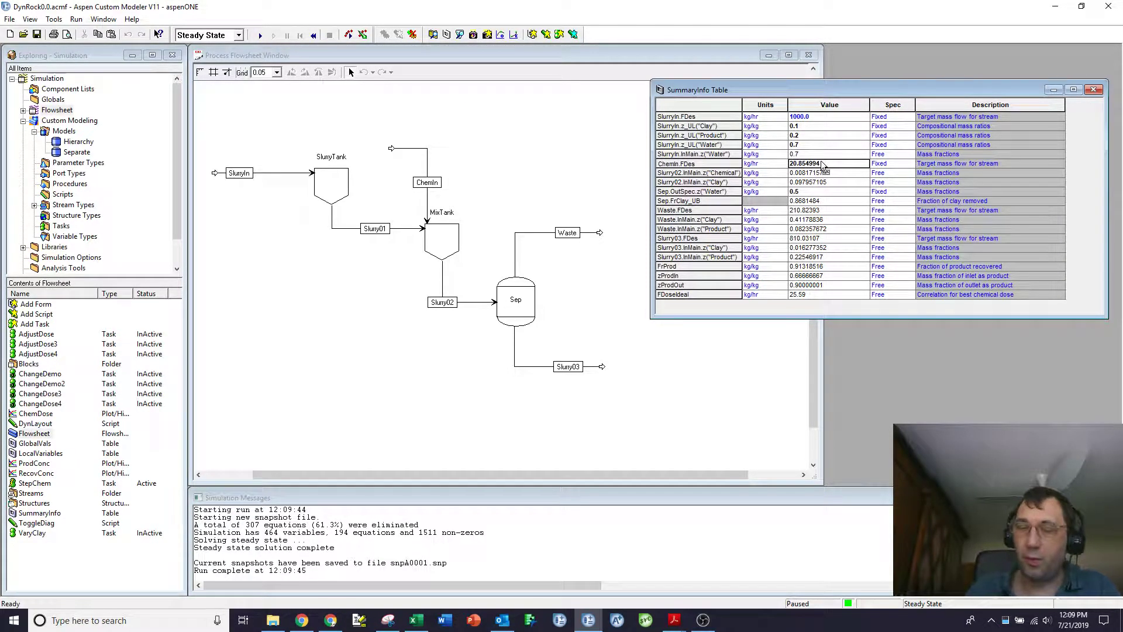
key("Return")
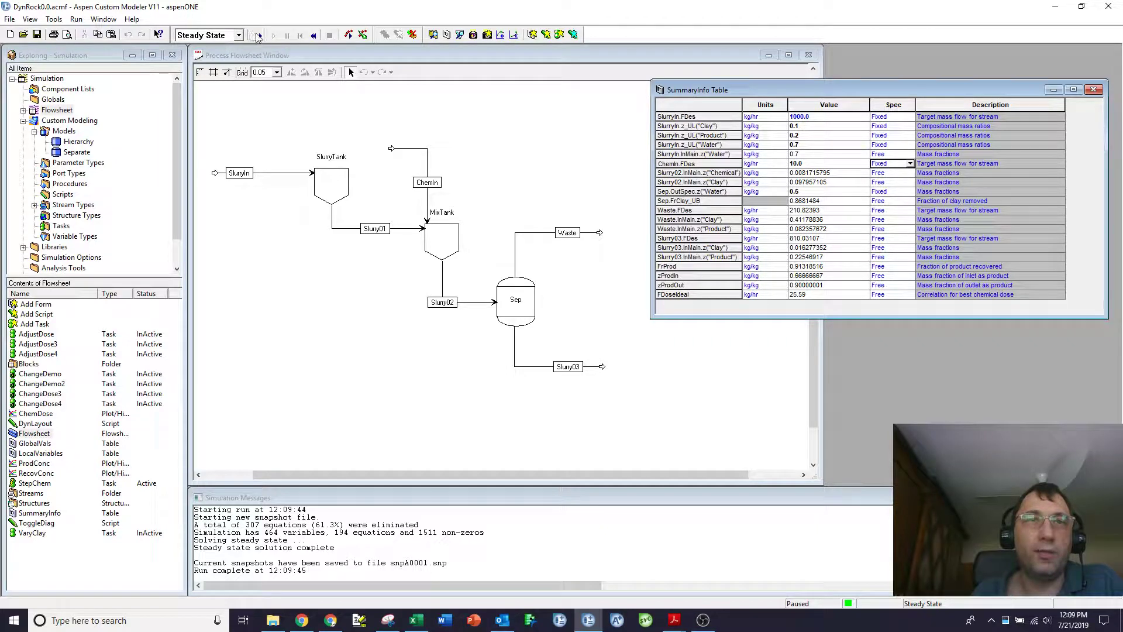
Re-solve at the 10 kg/hr dose, keeping Steady State run mode; purity falls to 0.813
left_click(260, 34)
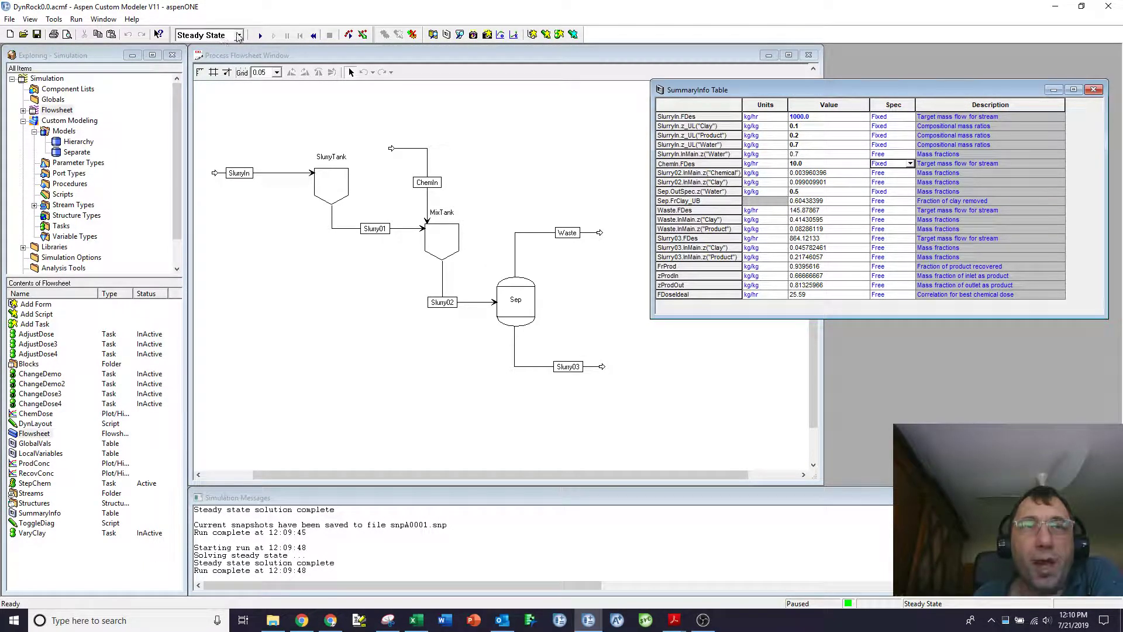
left_click(238, 35)
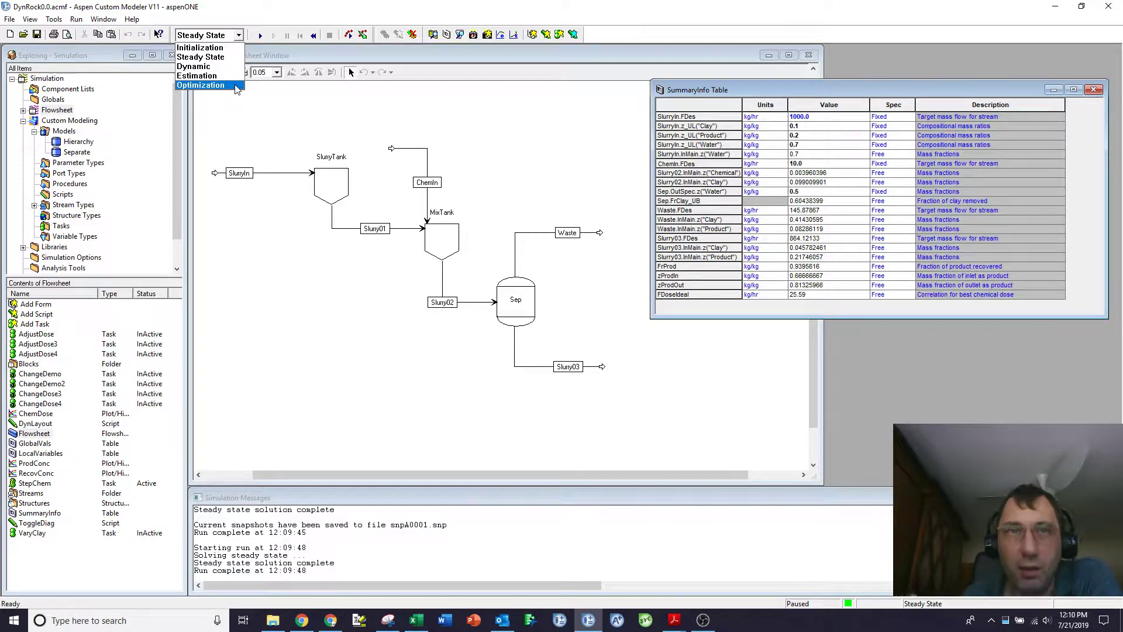
left_click(211, 58)
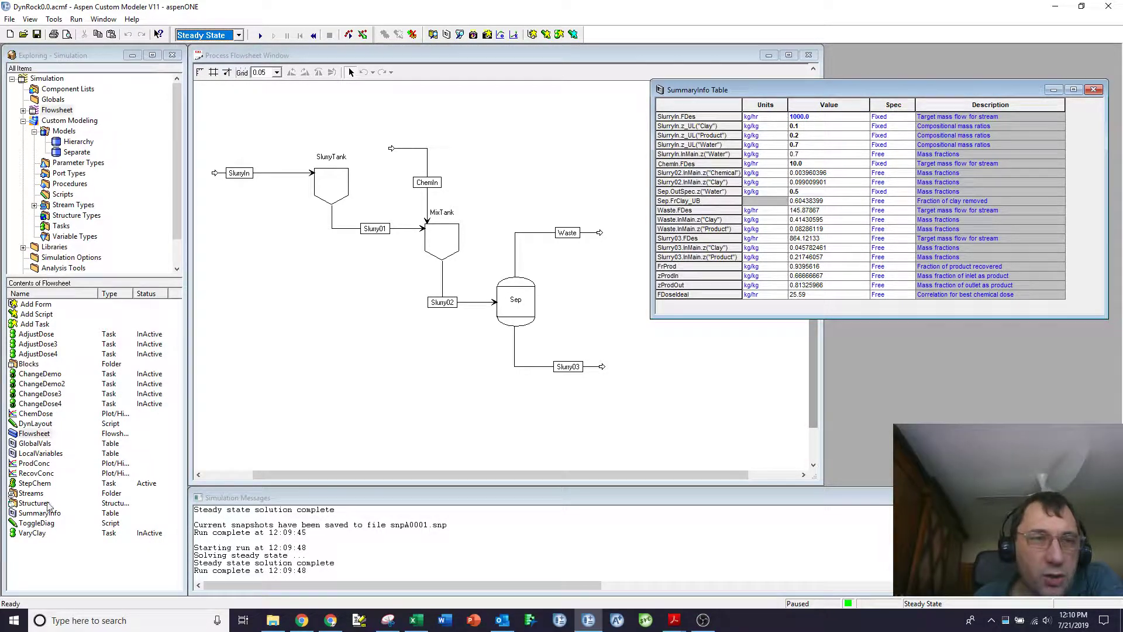
Apply the DynLayout tiled layout, minimize the flowsheet window, and bring SummaryInfo forward
double_click(38, 424)
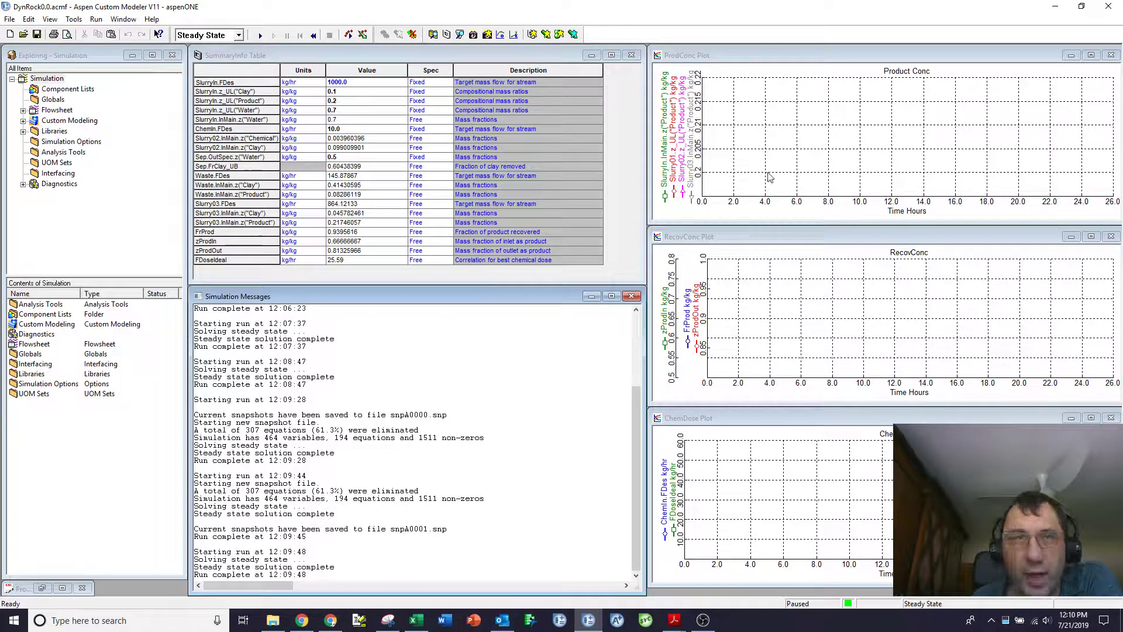
left_click(244, 620)
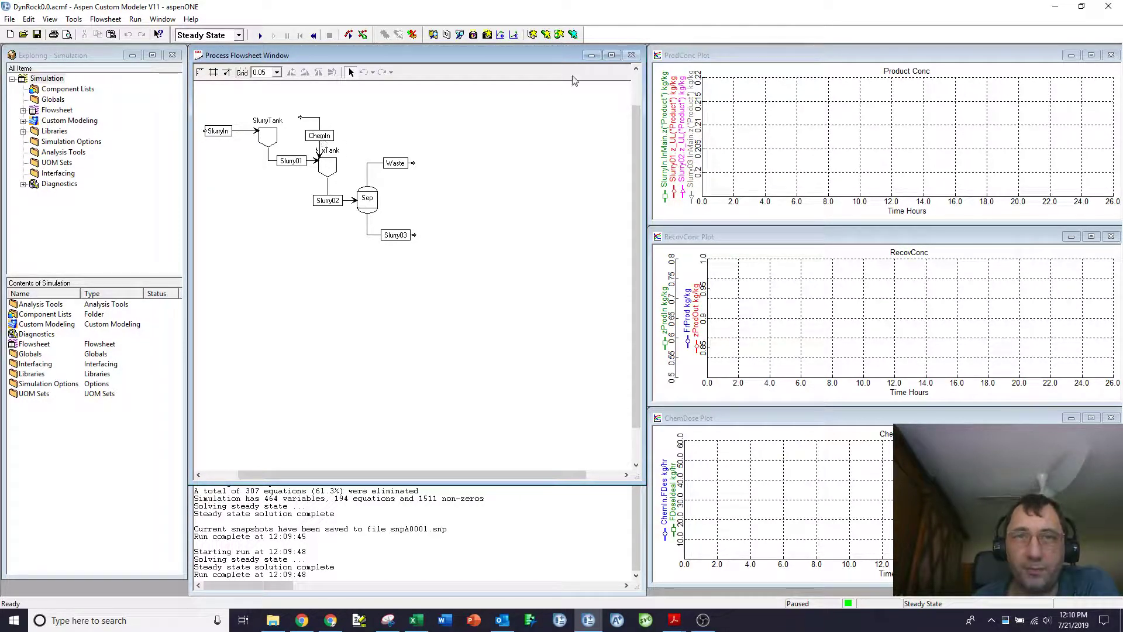
left_click(592, 55)
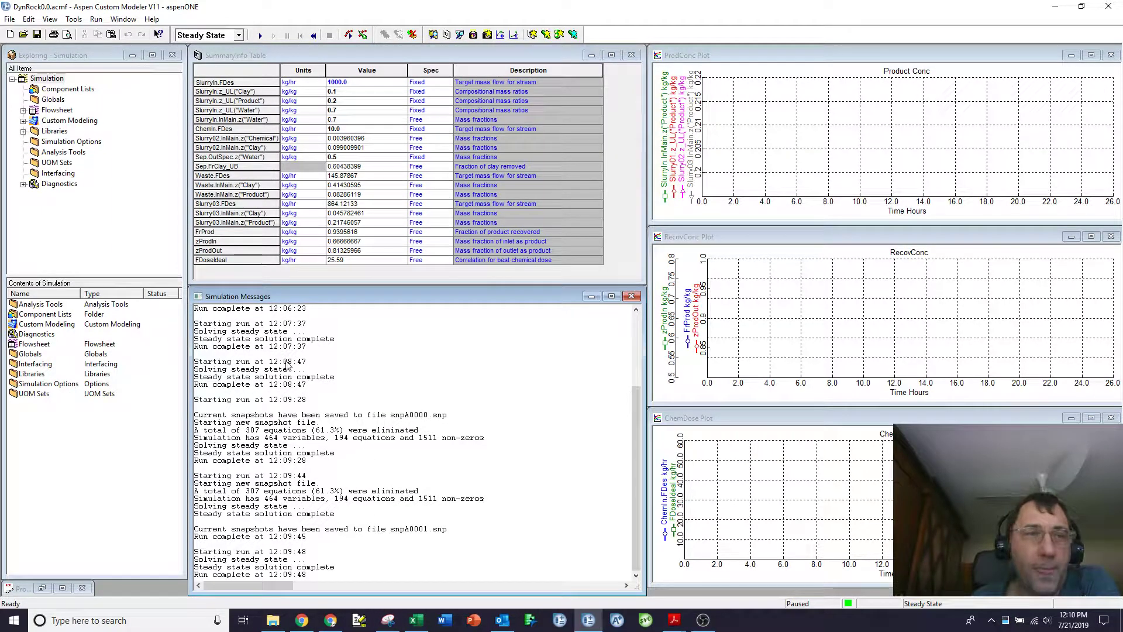
left_click(368, 129)
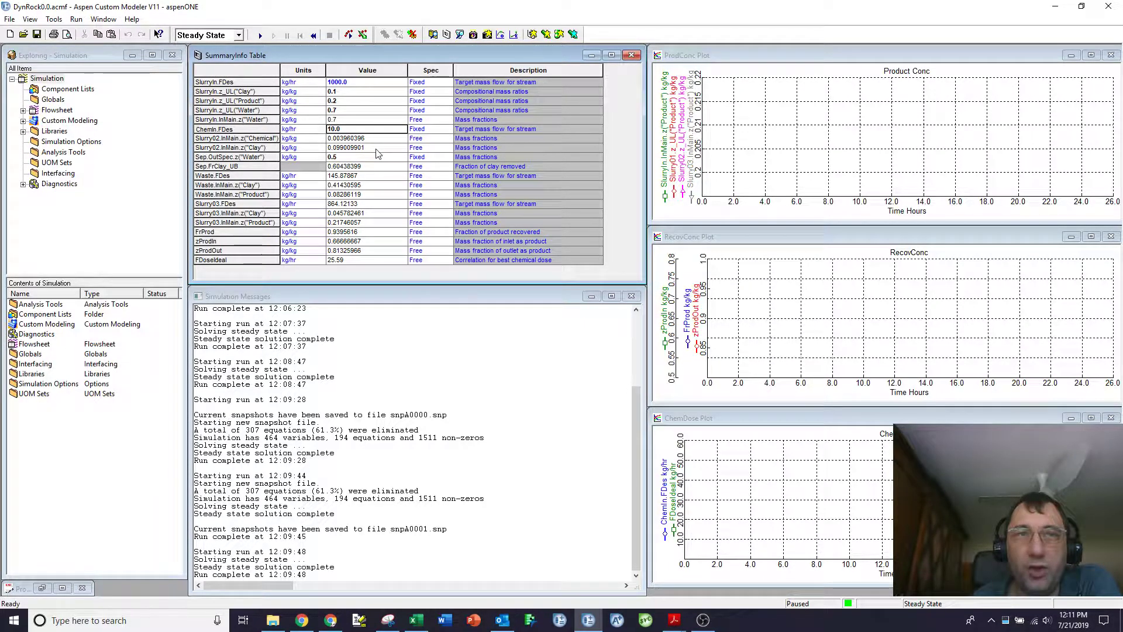
Review the StepChem task that steps ChemIn to 26 kg/hr, then re-solve steady state
double_click(36, 343)
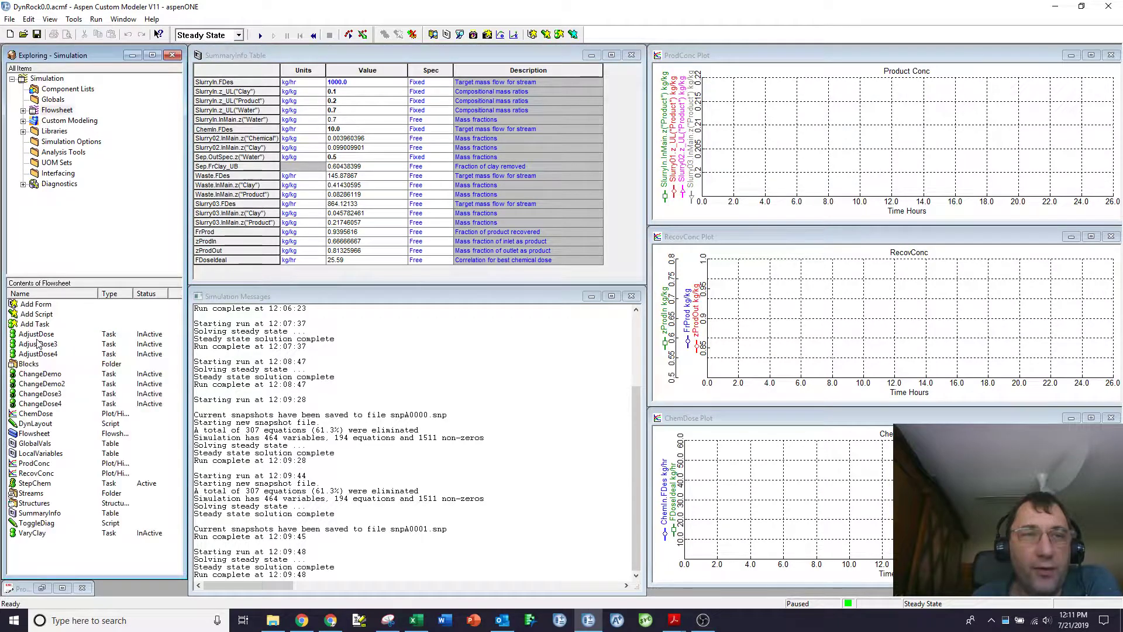
right_click(39, 484)
left_click(87, 496)
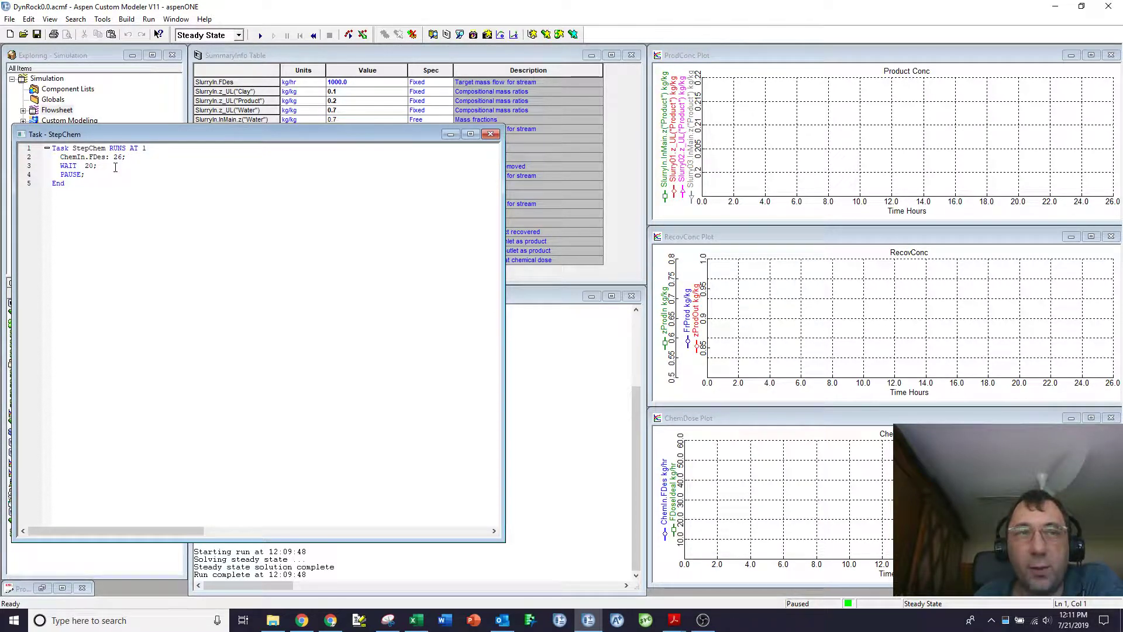
left_click(489, 134)
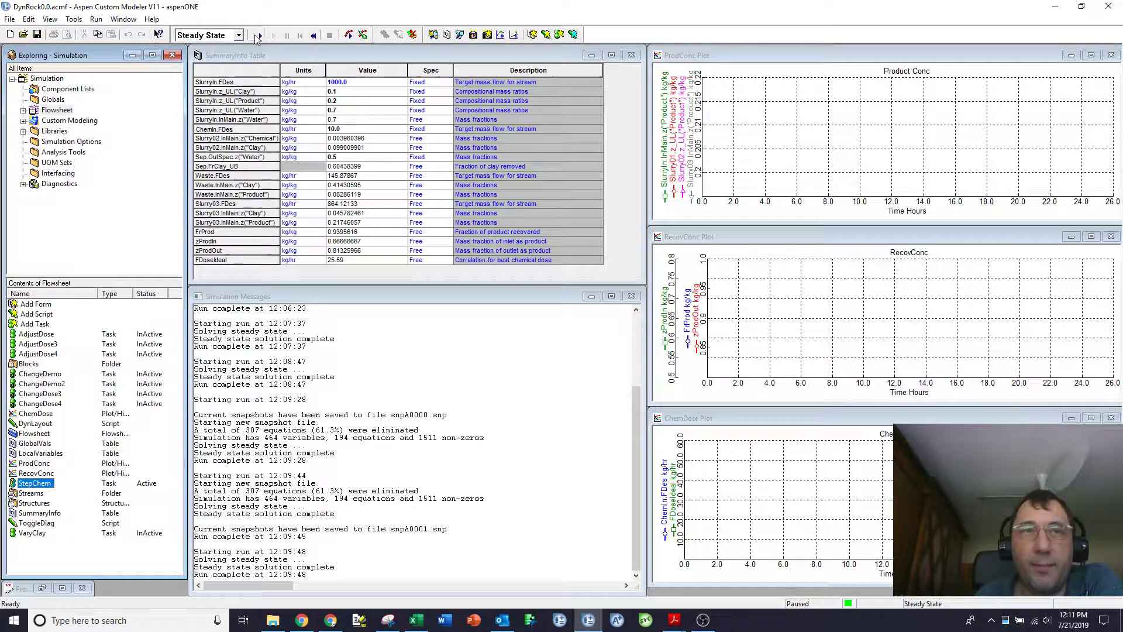
left_click(259, 35)
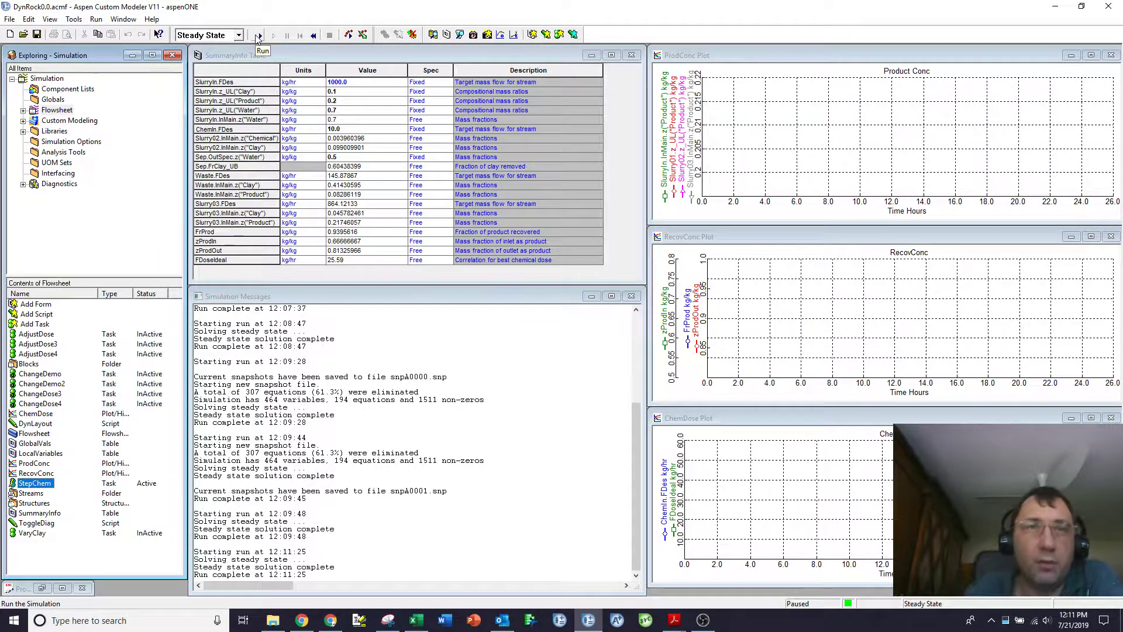
left_click(239, 35)
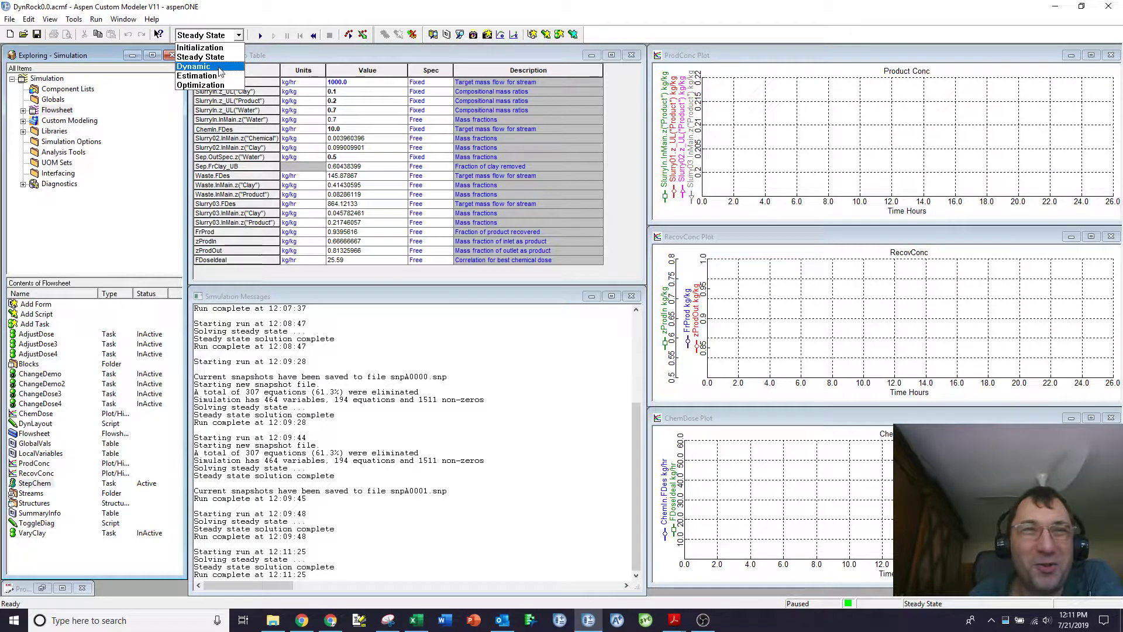
Run the StepChem dose step dynamically to 21 hours, then rewind to time 0
left_click(194, 67)
left_click(260, 36)
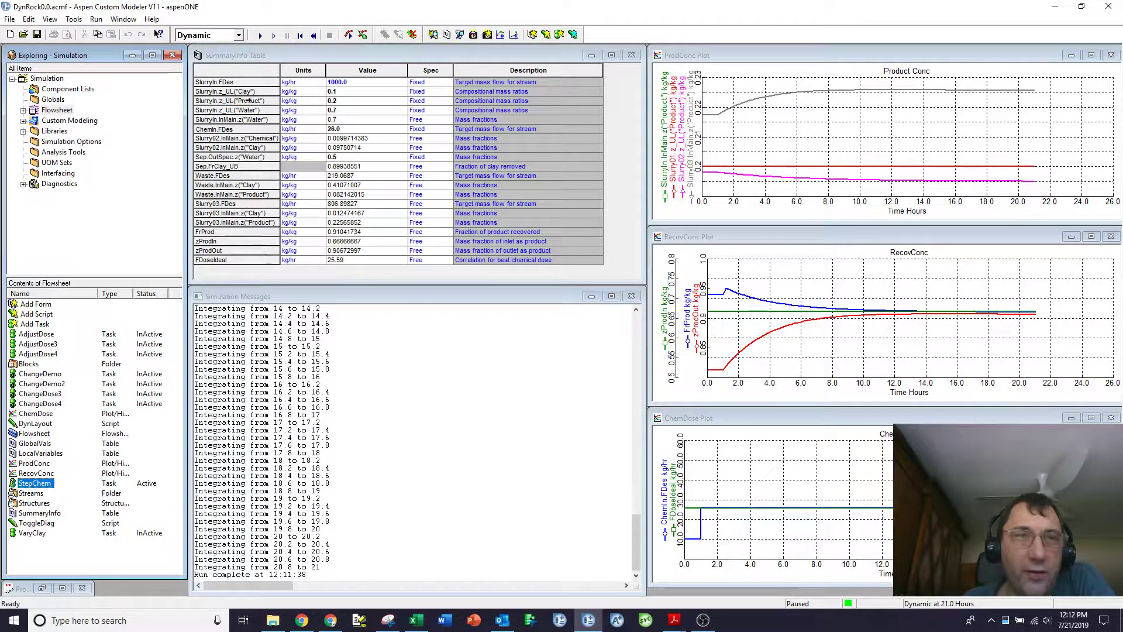
left_click(301, 35)
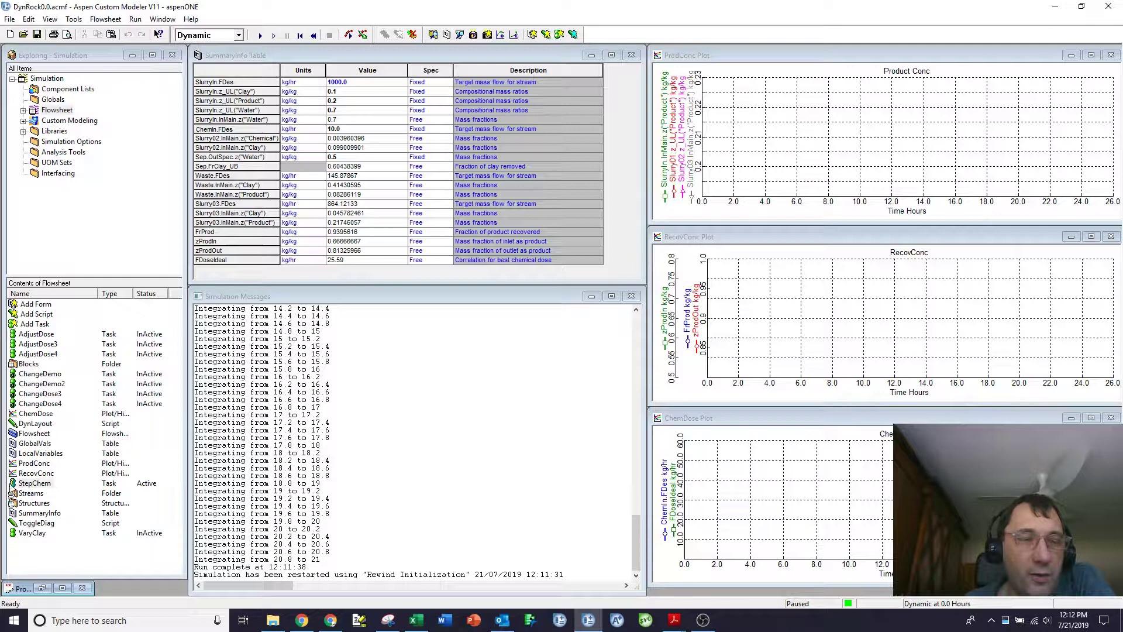
Deactivate the StepChem task and review the VaryClay clay-ramp script
right_click(35, 483)
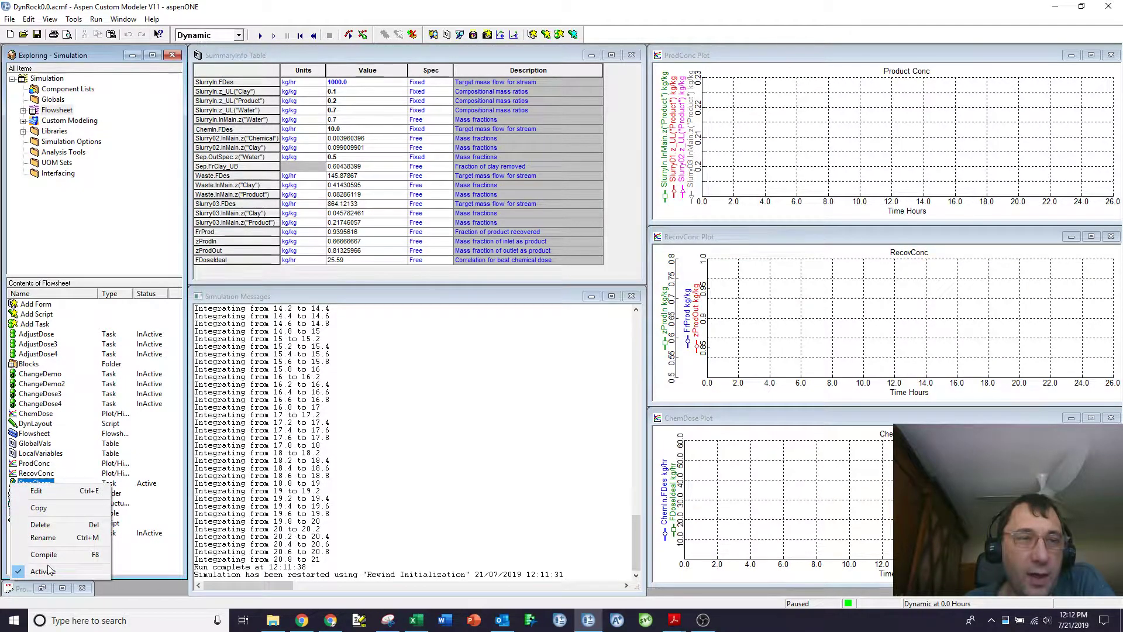
left_click(43, 572)
right_click(31, 534)
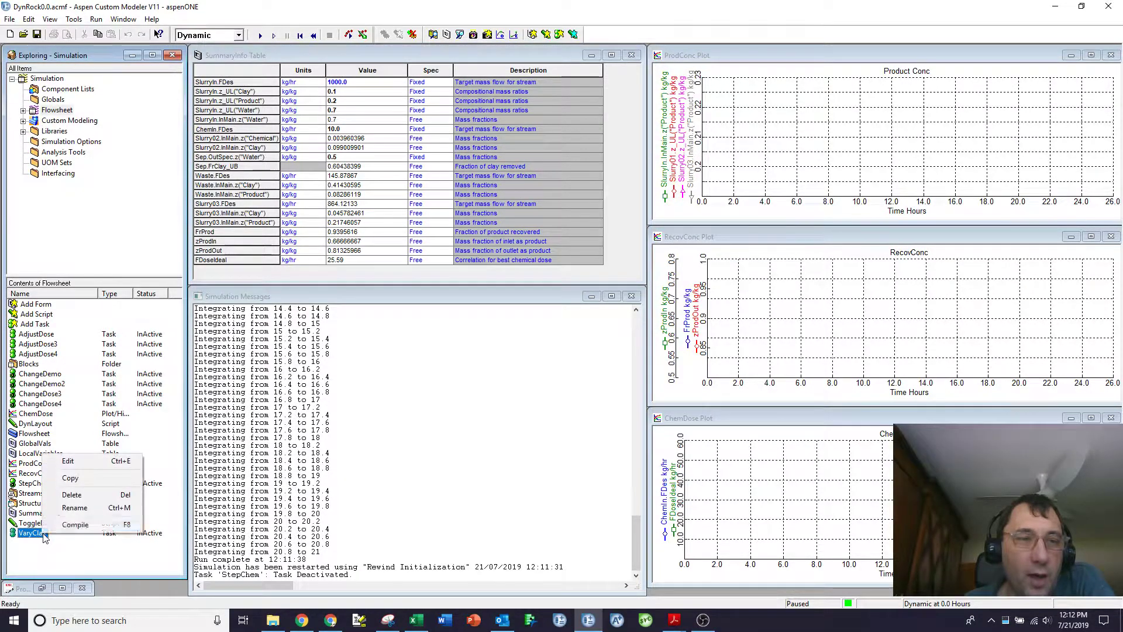
left_click(68, 461)
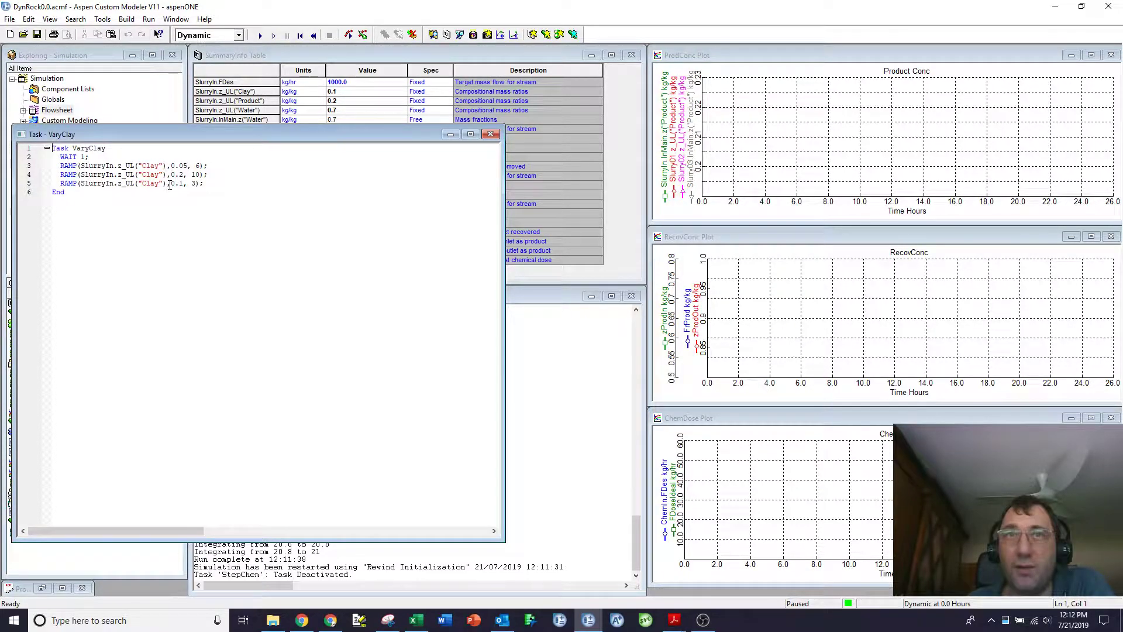
left_click(491, 134)
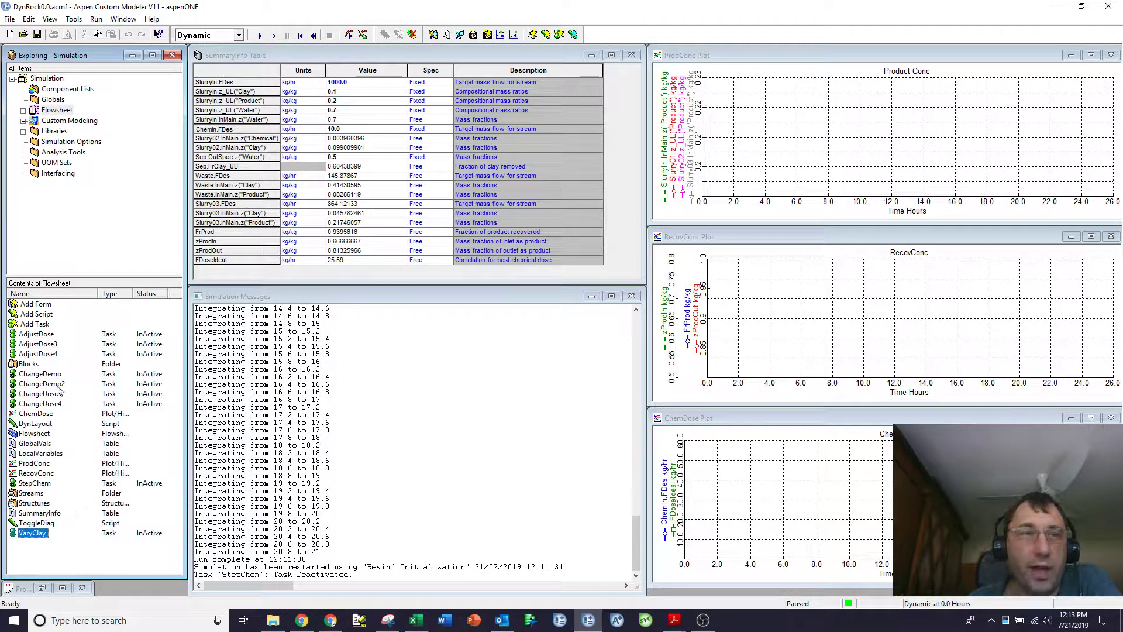
Activate the ChangeDemo task and open its script for review
right_click(40, 374)
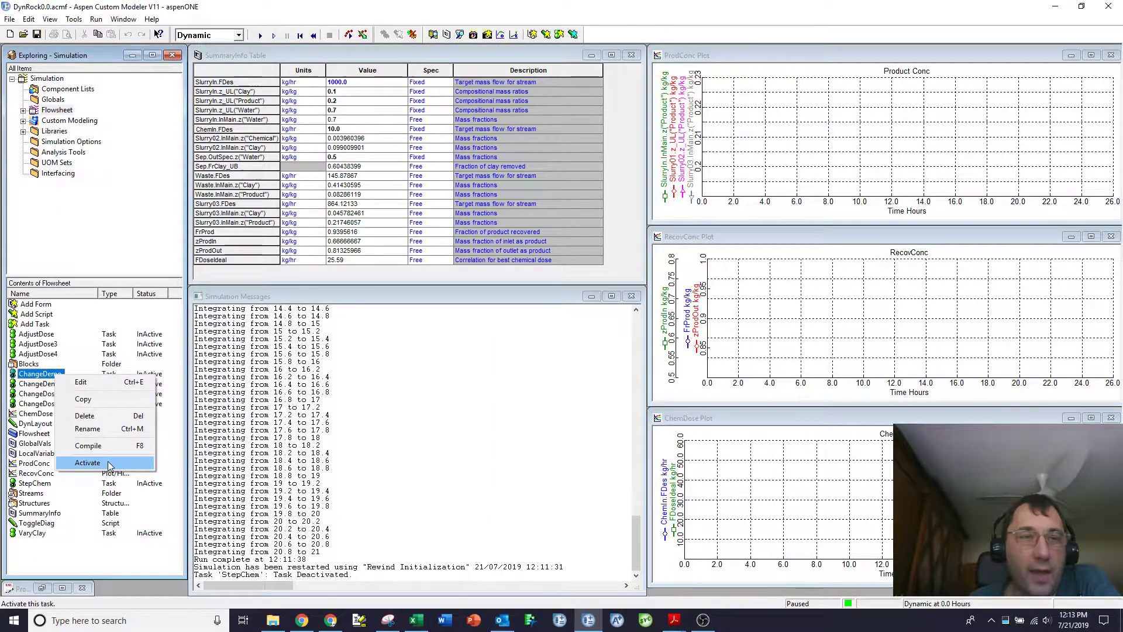
left_click(88, 462)
right_click(44, 374)
left_click(70, 378)
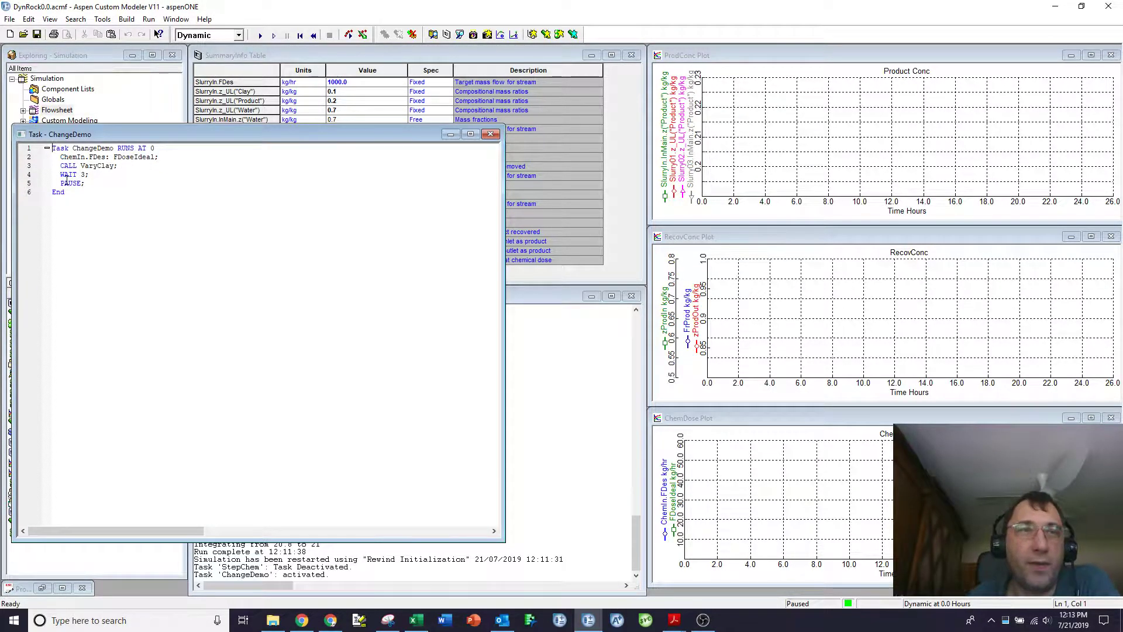
Close the ChangeDemo script, run the dynamic simulation to 23 hours, and show the flowsheet
left_click(491, 134)
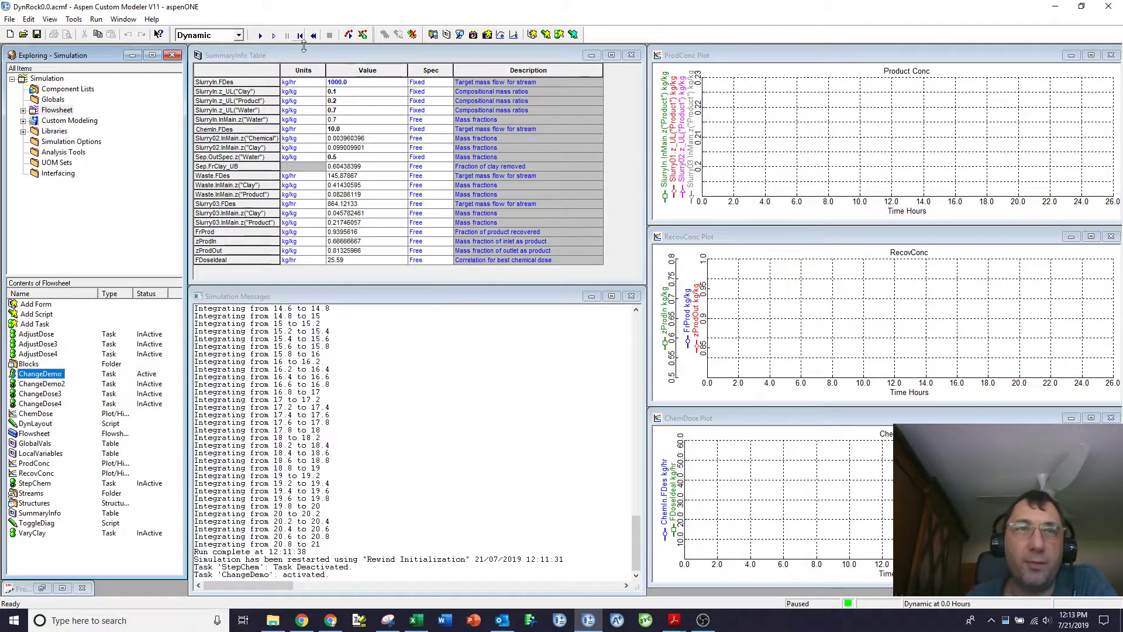
left_click(259, 35)
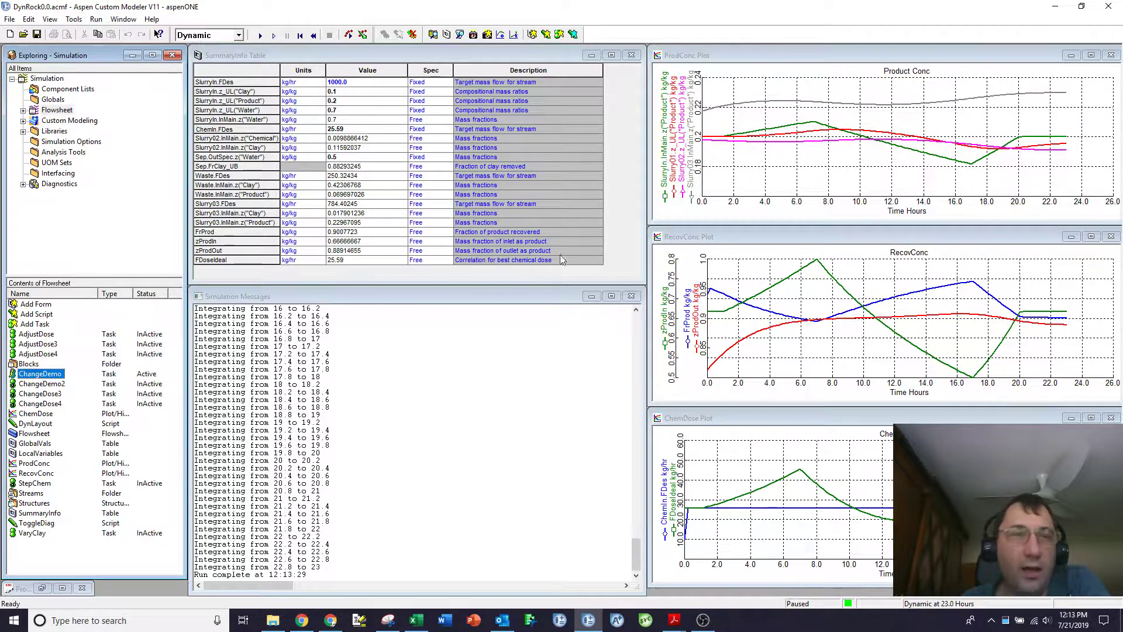
left_click(41, 587)
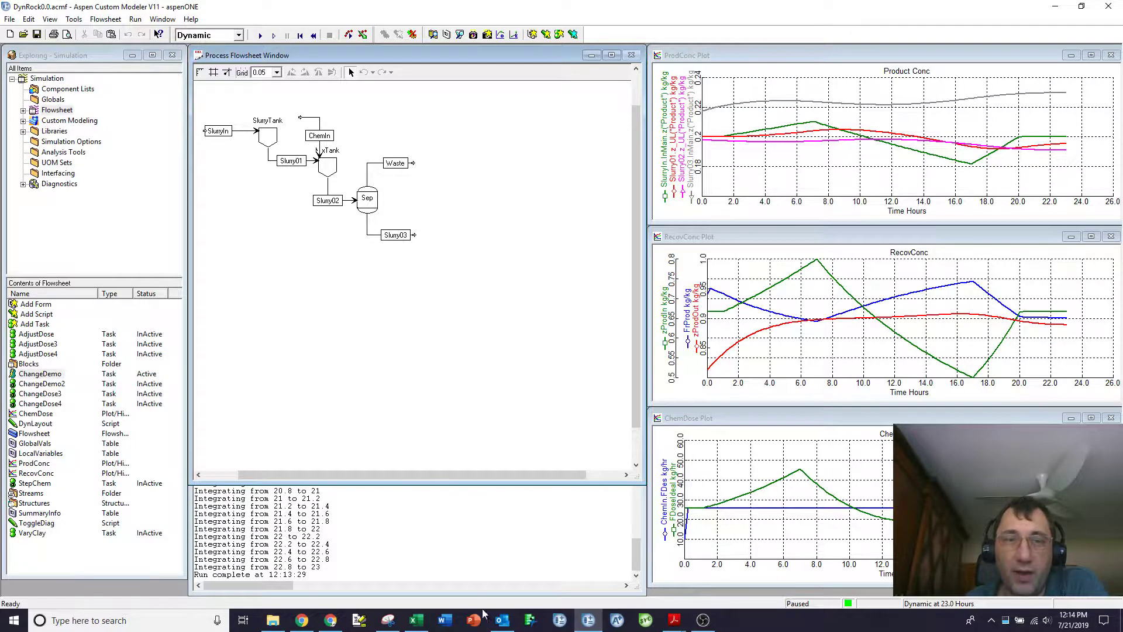
Open Excel's DoseCorrel sheet and inspect the row 3 clay fractions (0.07–0.14)
left_click(416, 621)
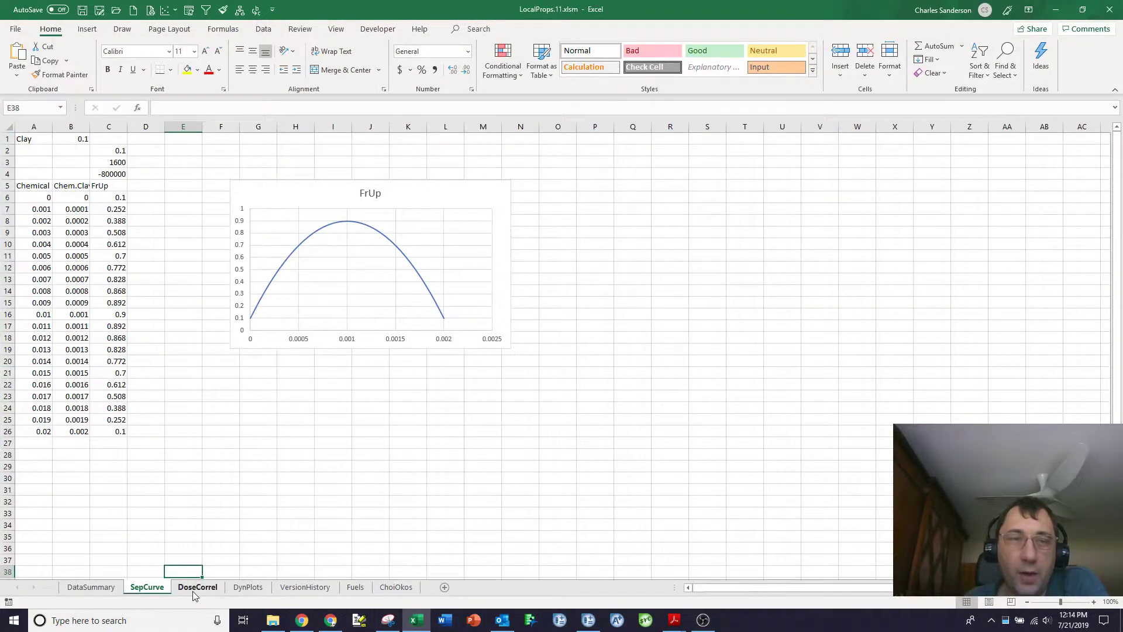
left_click(196, 587)
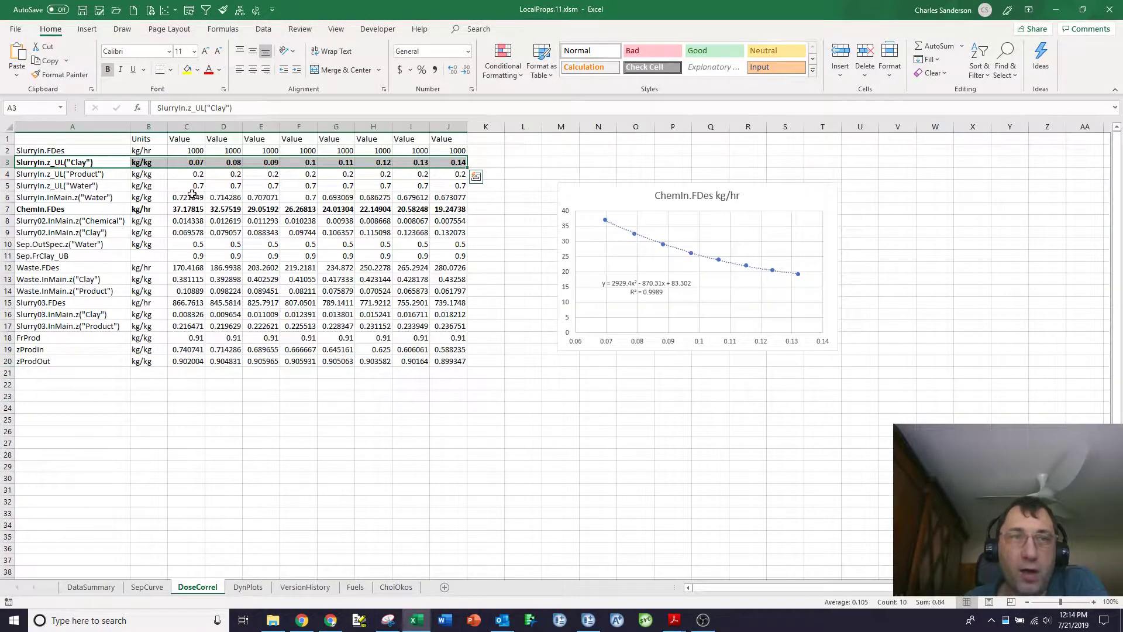
left_click(187, 163)
left_click(224, 163)
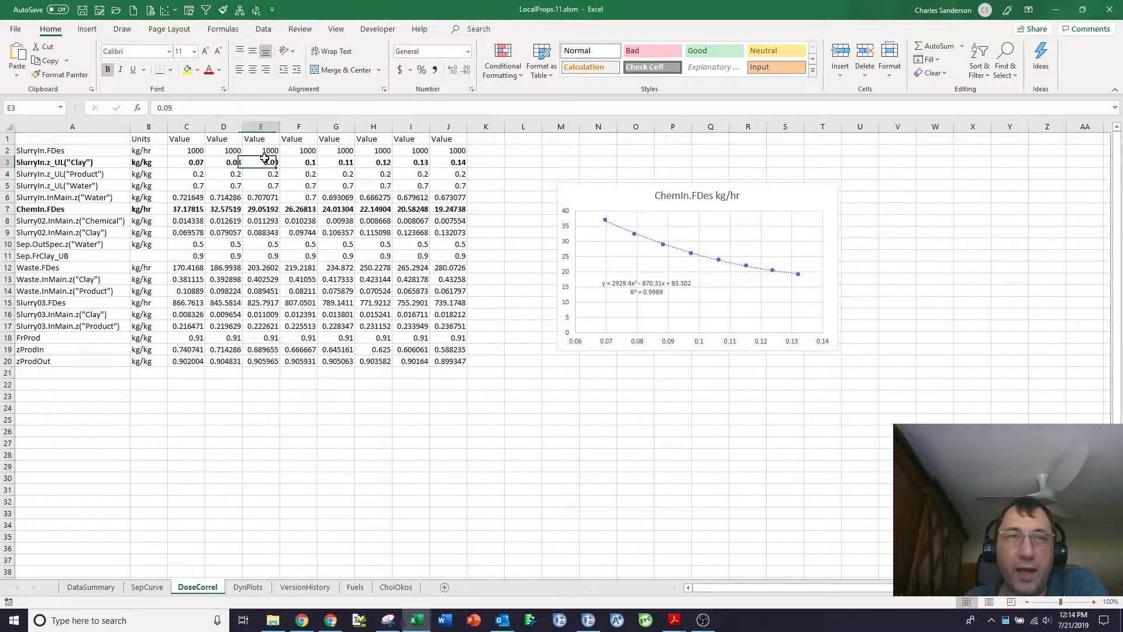
left_click(261, 163)
left_click(299, 162)
left_click(337, 163)
left_click(374, 162)
left_click(412, 162)
left_click(449, 162)
left_click(486, 162)
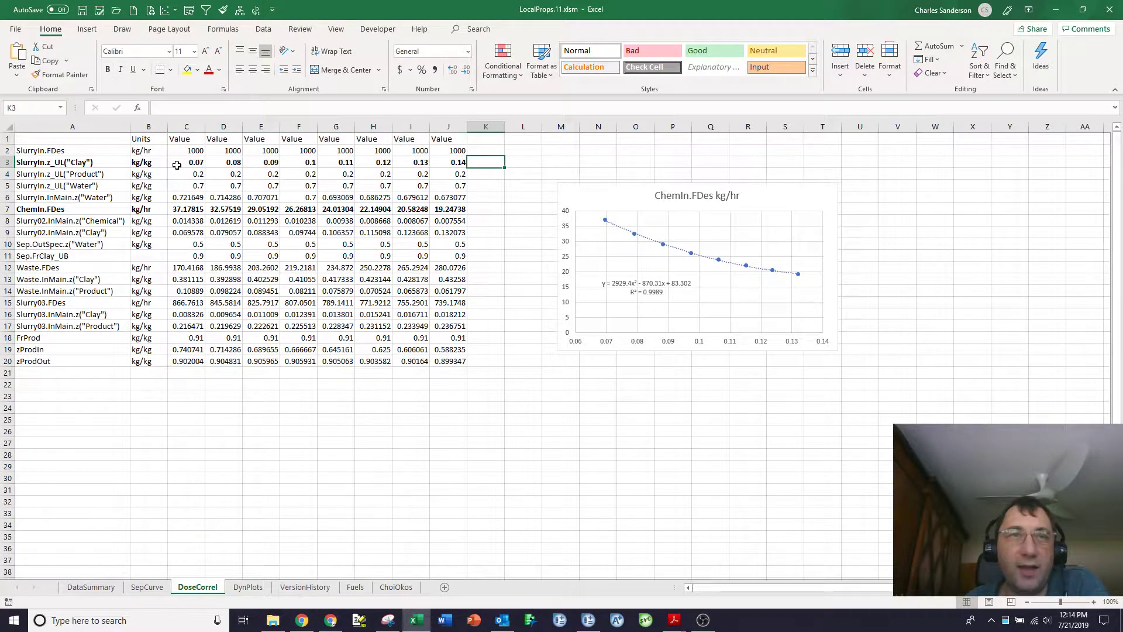
left_click_drag(52, 162, 460, 163)
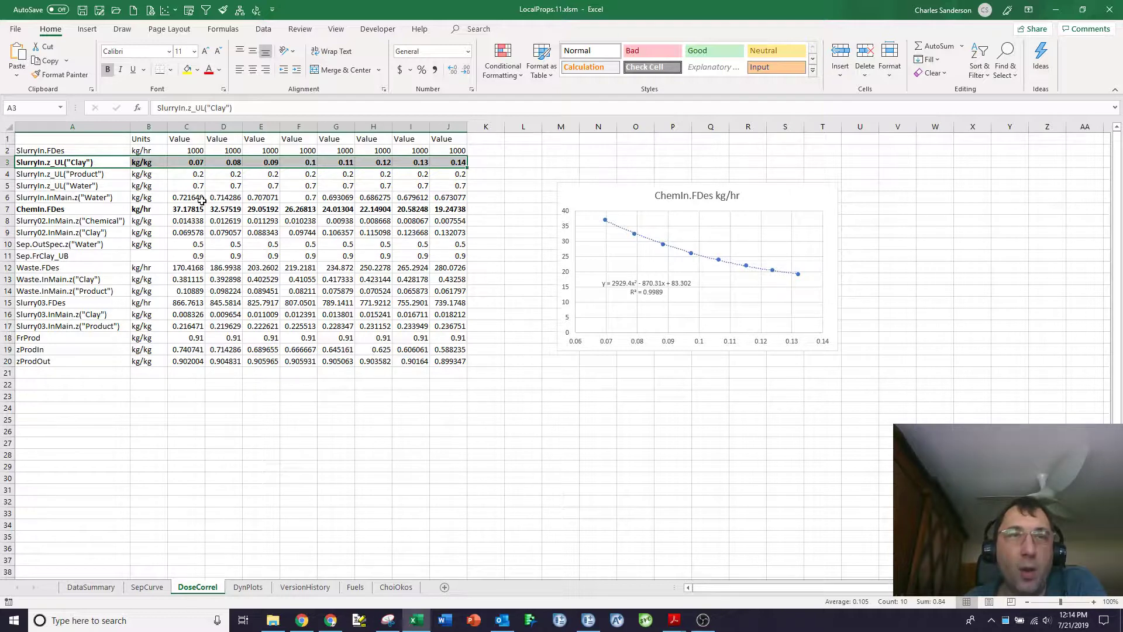
Inspect the row 7 chemical dose values up to the highest clay fractions
left_click(177, 209)
left_click(223, 210)
left_click(260, 208)
left_click(336, 210)
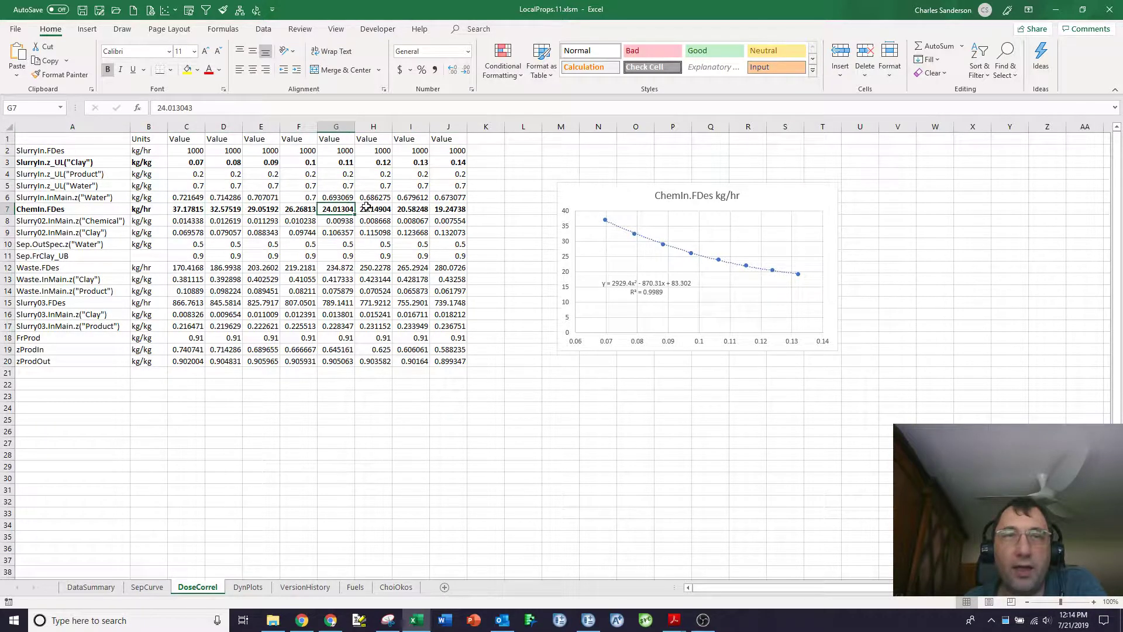
left_click(373, 209)
left_click(411, 209)
left_click(452, 208)
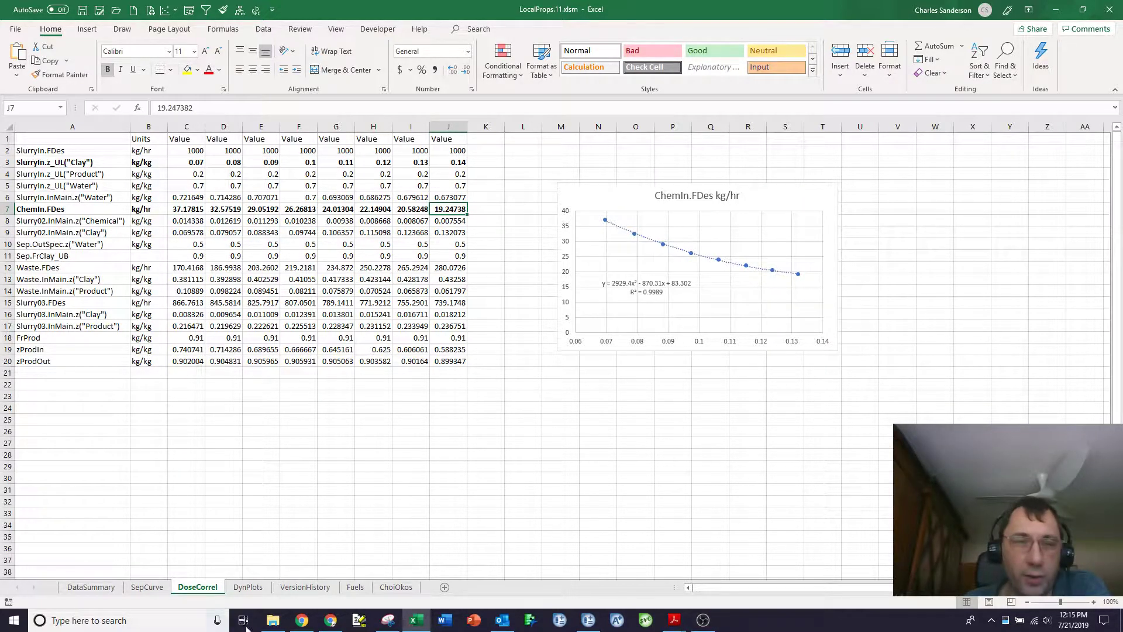
Return to Aspen Custom Modeler, confirm stopping the run, and rewind to time 0
left_click(588, 621)
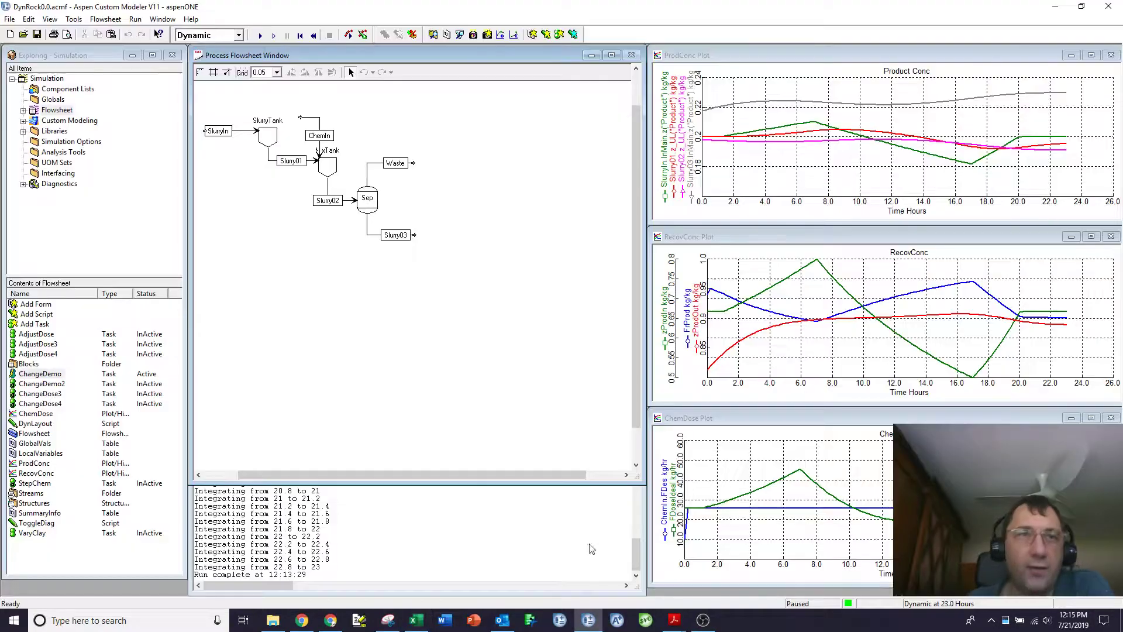
double_click(35, 432)
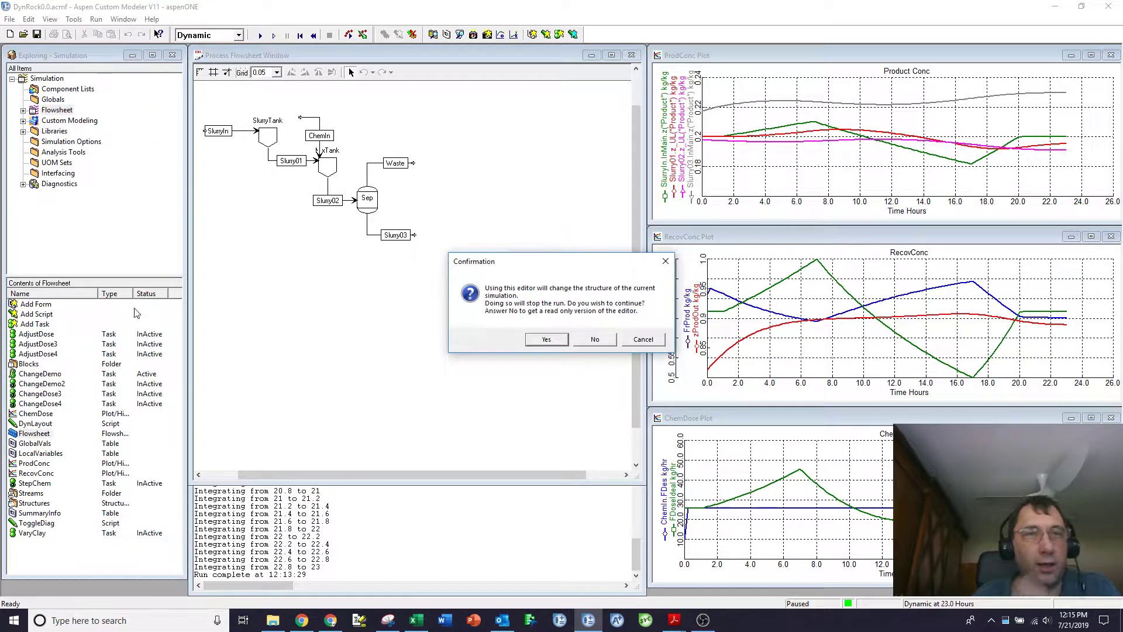
left_click(645, 340)
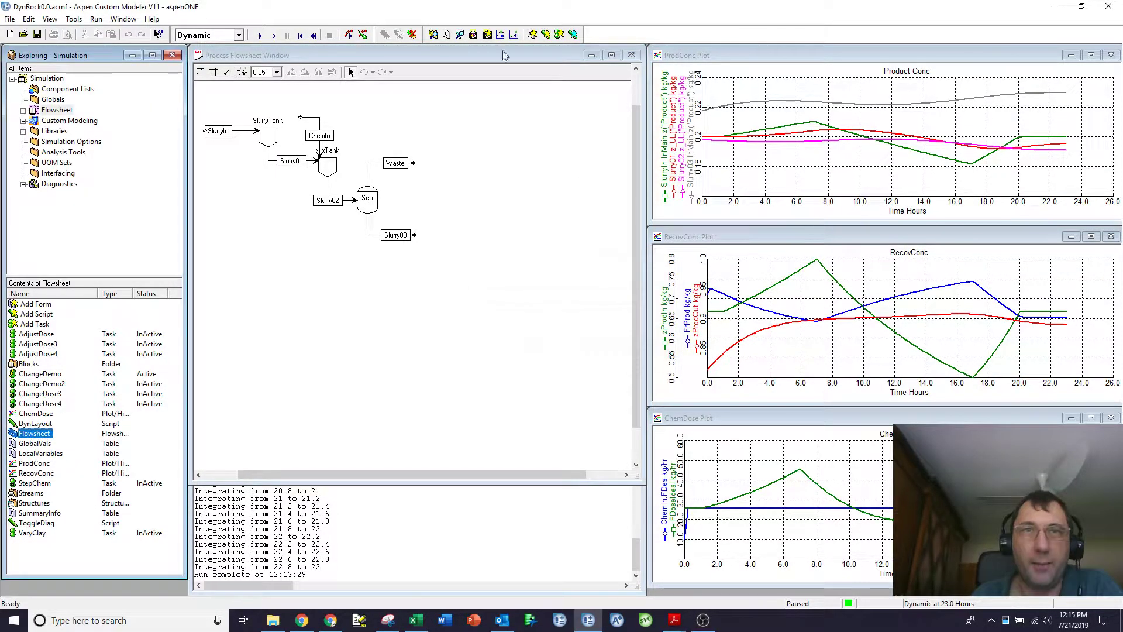
left_click(300, 34)
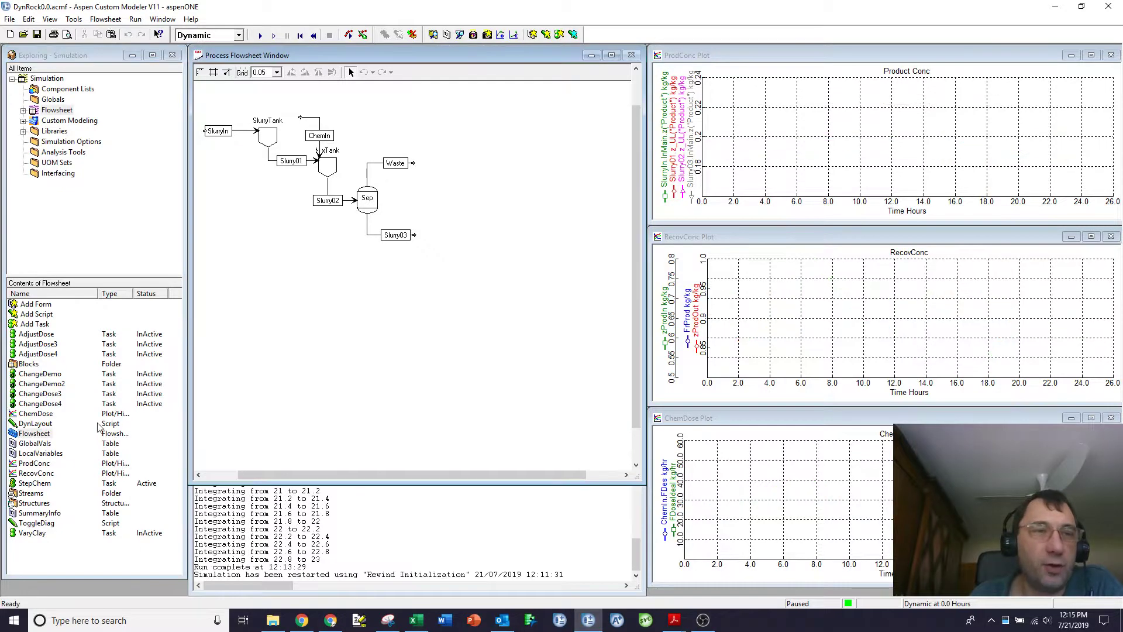
Review the IdDose quadratic dose constraints in the Flowsheet editor, then close it
double_click(35, 432)
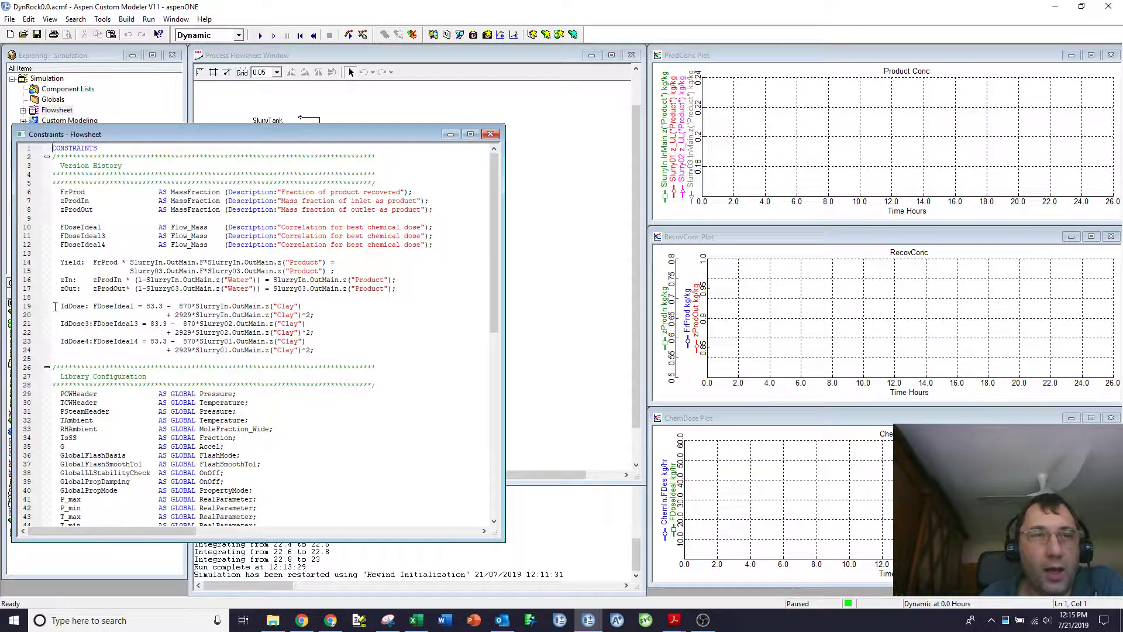
left_click_drag(54, 306, 307, 315)
left_click(117, 300)
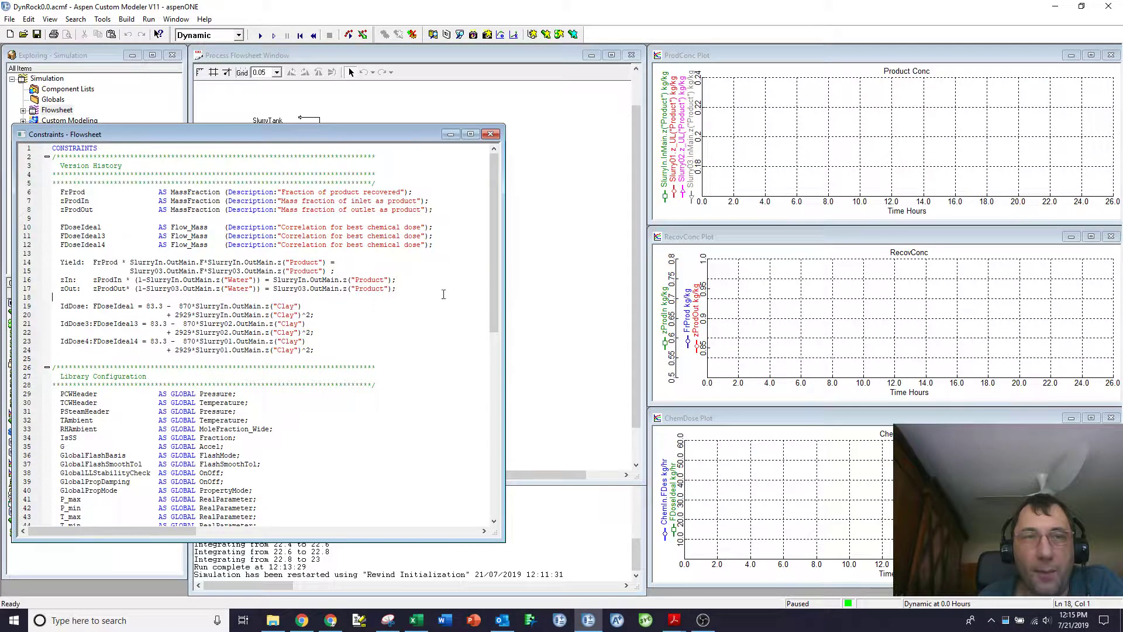
left_click(523, 287)
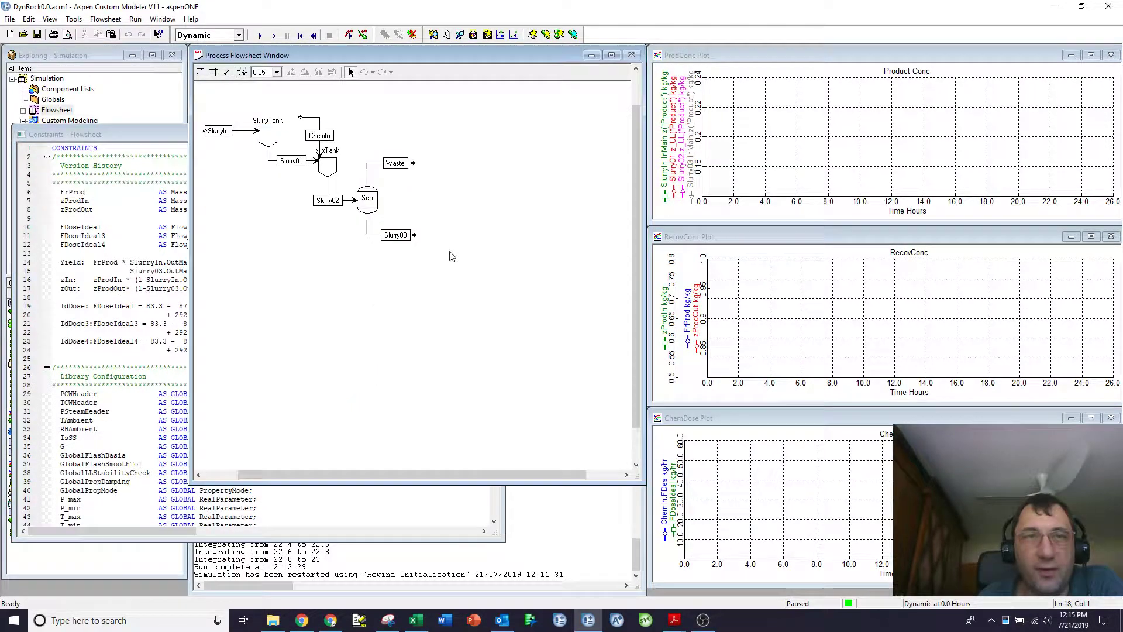
double_click(22, 134)
left_click(786, 426)
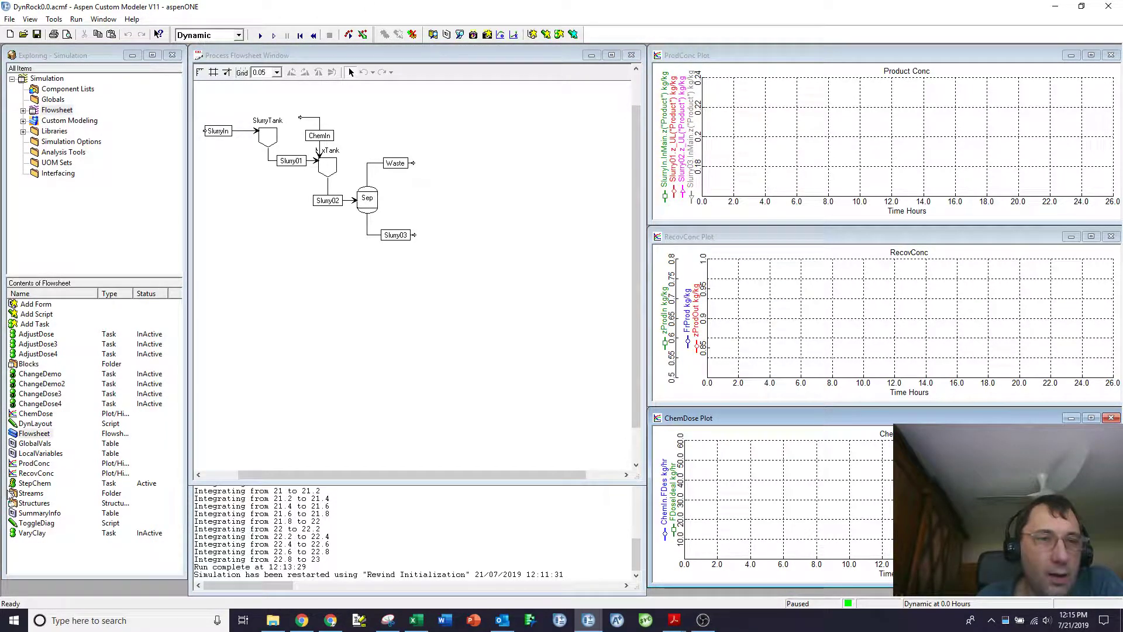
Deactivate StepChem, activate ChangeDemo2, and review the ChangeDemo2 script
right_click(35, 482)
left_click(54, 556)
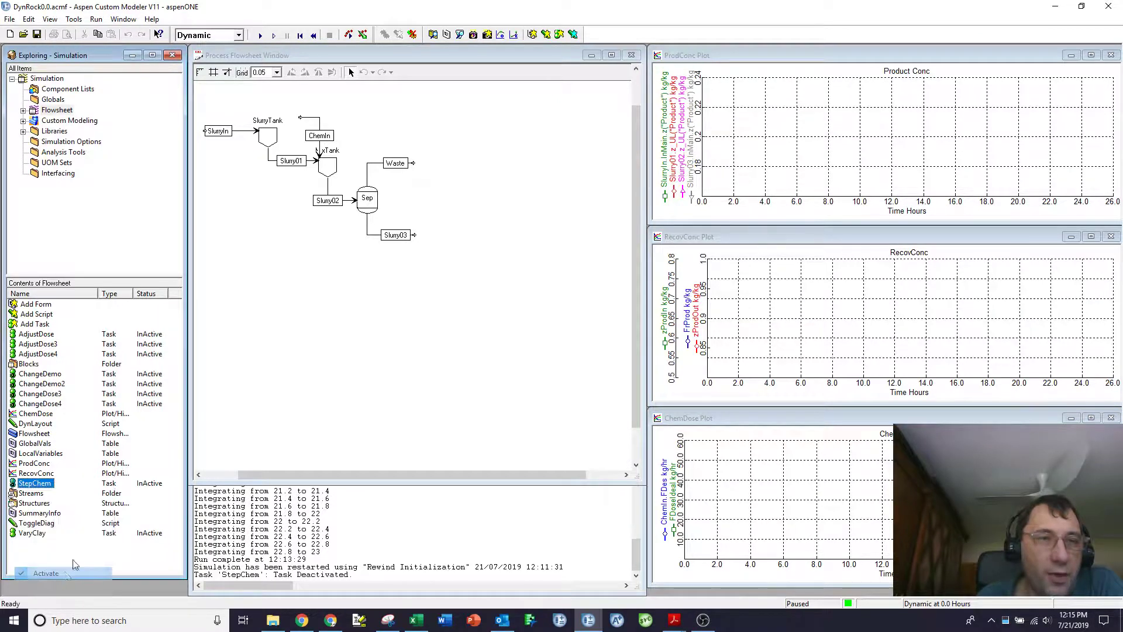
right_click(41, 384)
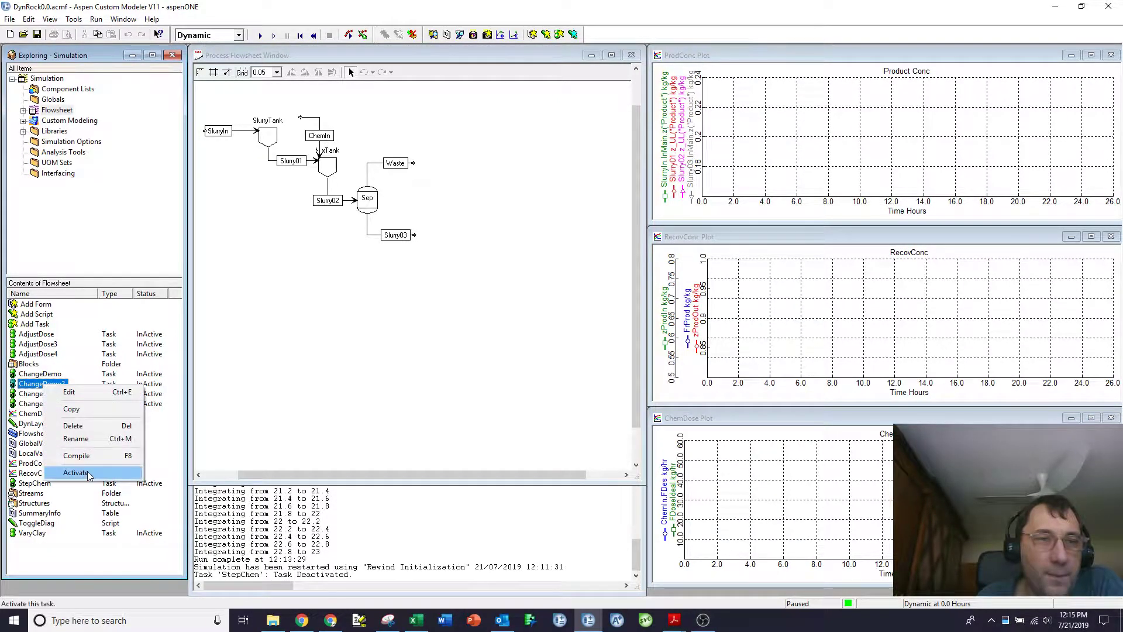
left_click(88, 473)
right_click(41, 383)
left_click(70, 393)
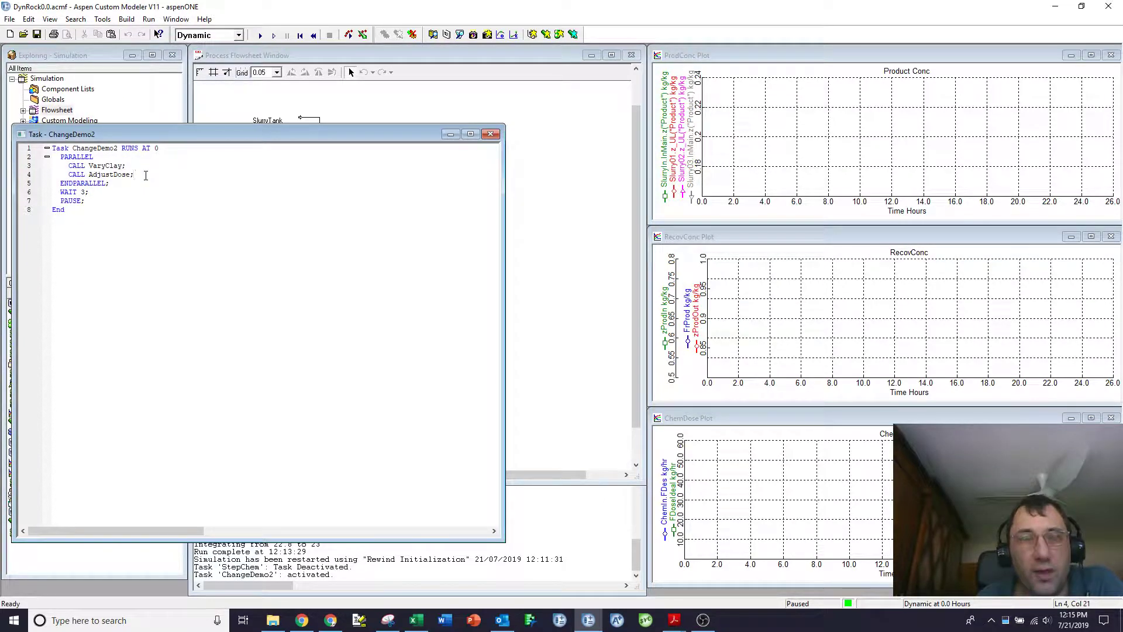
left_click(491, 134)
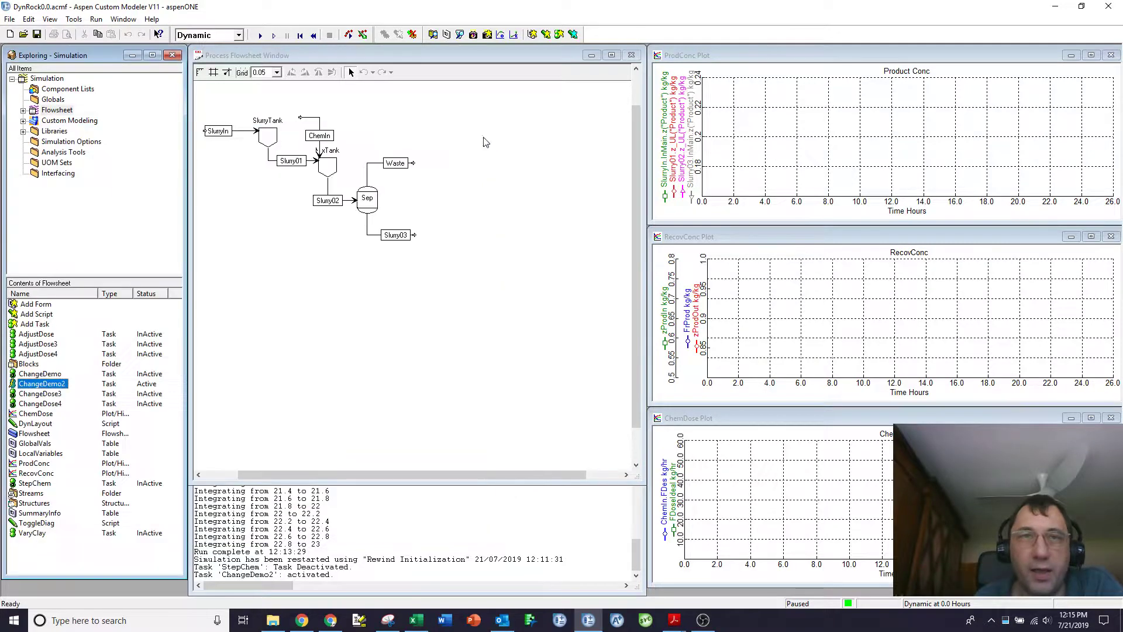
Review the AdjustDose script, which resets ChemIn to the ideal dose every 2 hours
right_click(38, 335)
left_click(61, 348)
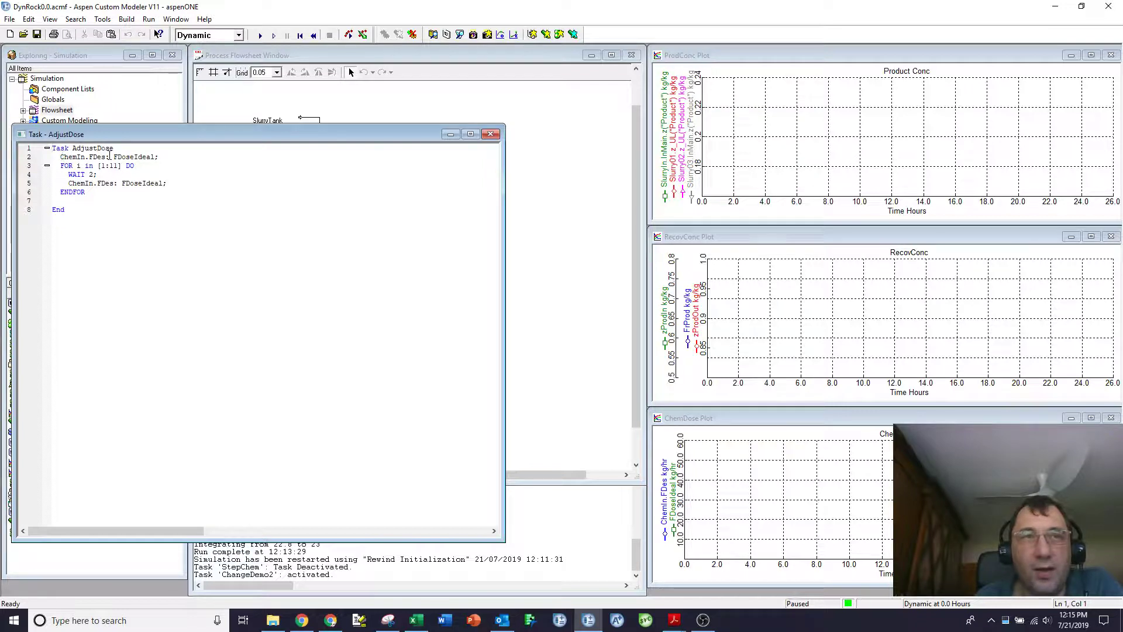
left_click_drag(258, 136, 301, 247)
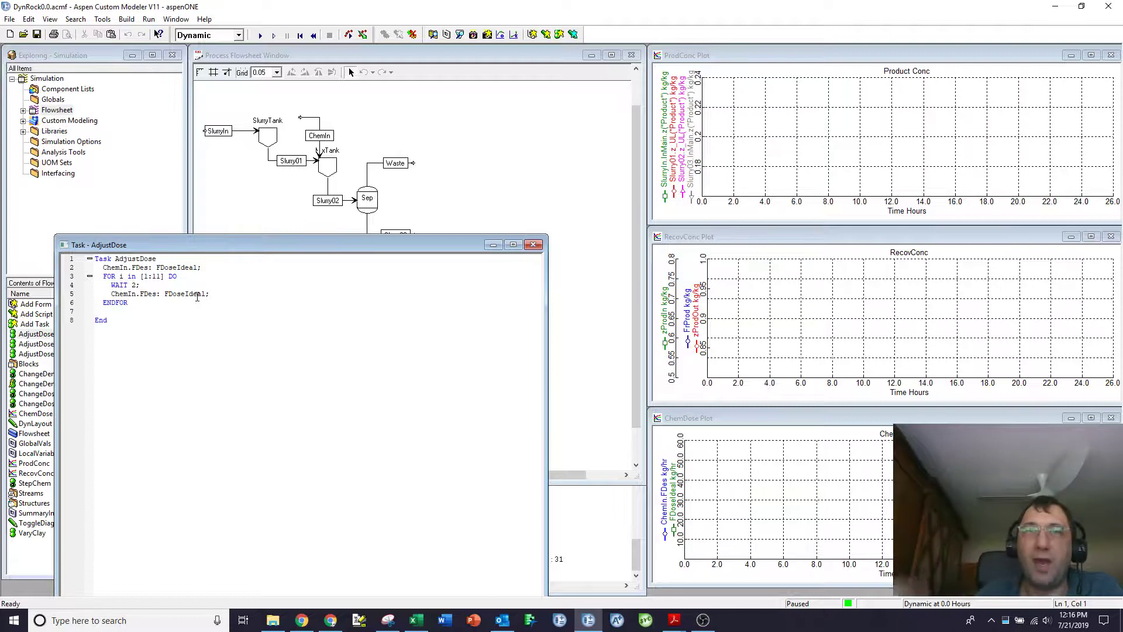
left_click(534, 244)
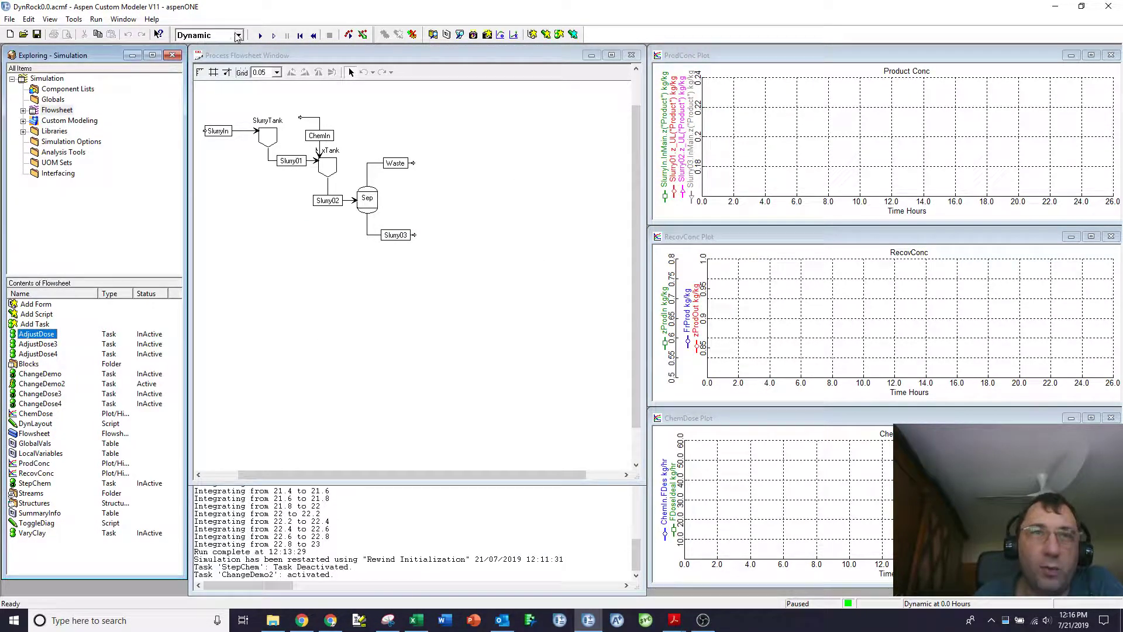
Run the ChangeDemo2 dynamic simulation to completion at 25 hours
left_click(261, 35)
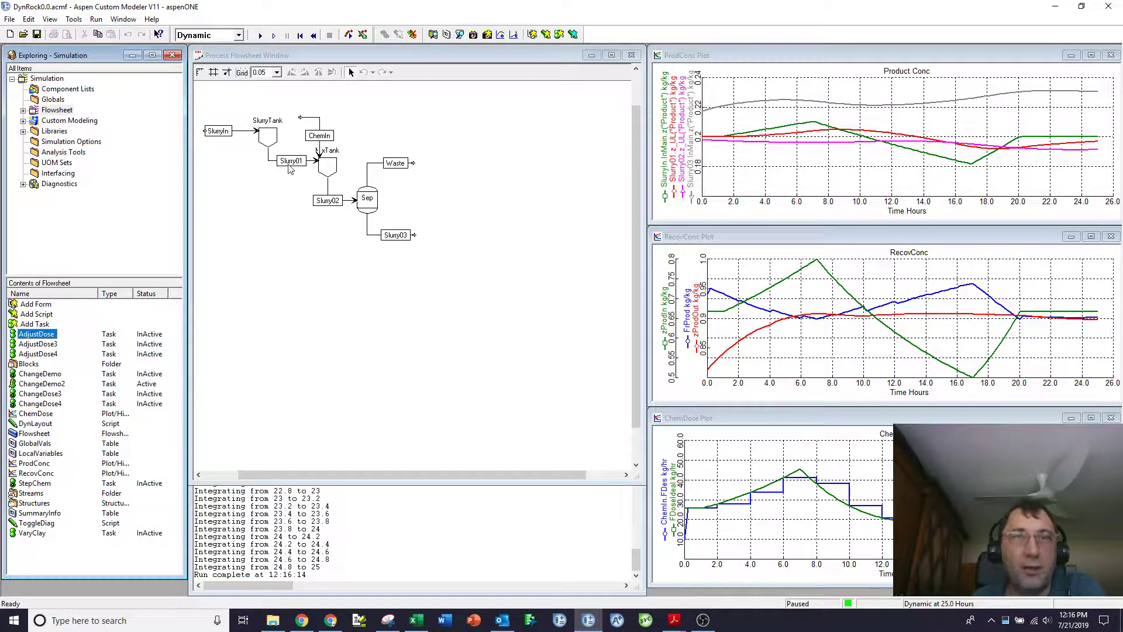
Rewind, deactivate StepChem, activate ChangeDose4, and start the new dynamic run
left_click(40, 383)
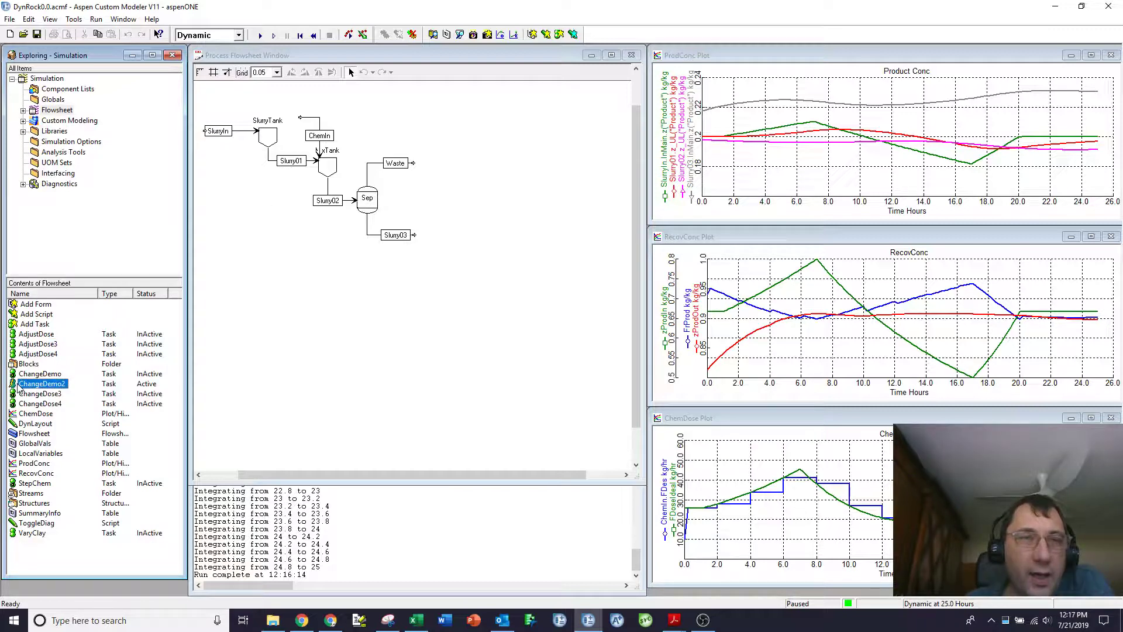
left_click(300, 34)
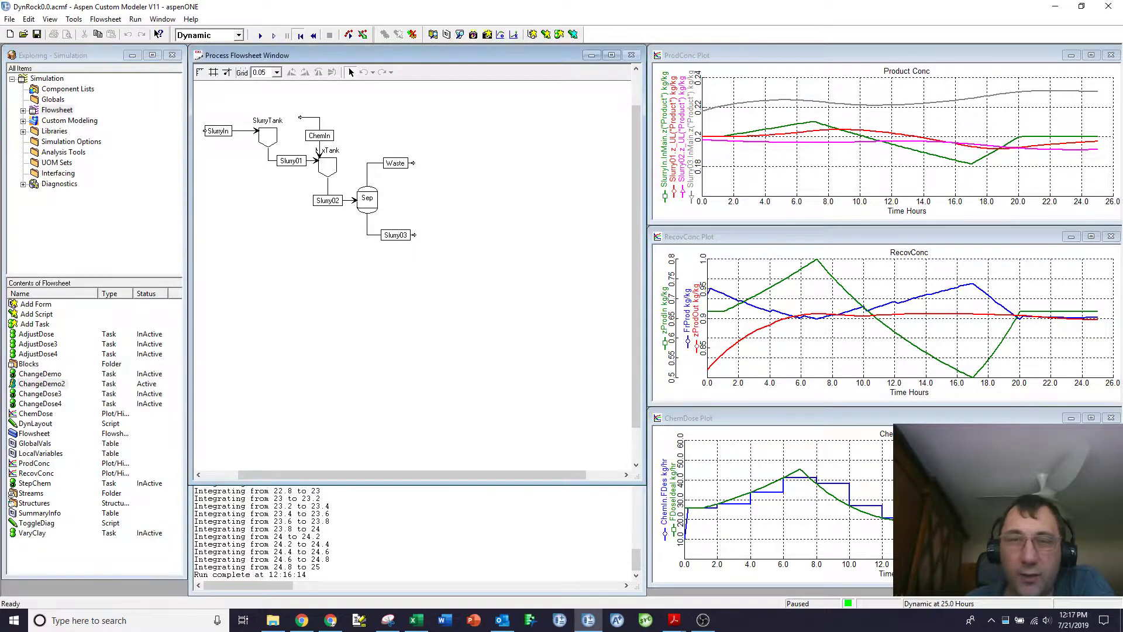
right_click(41, 384)
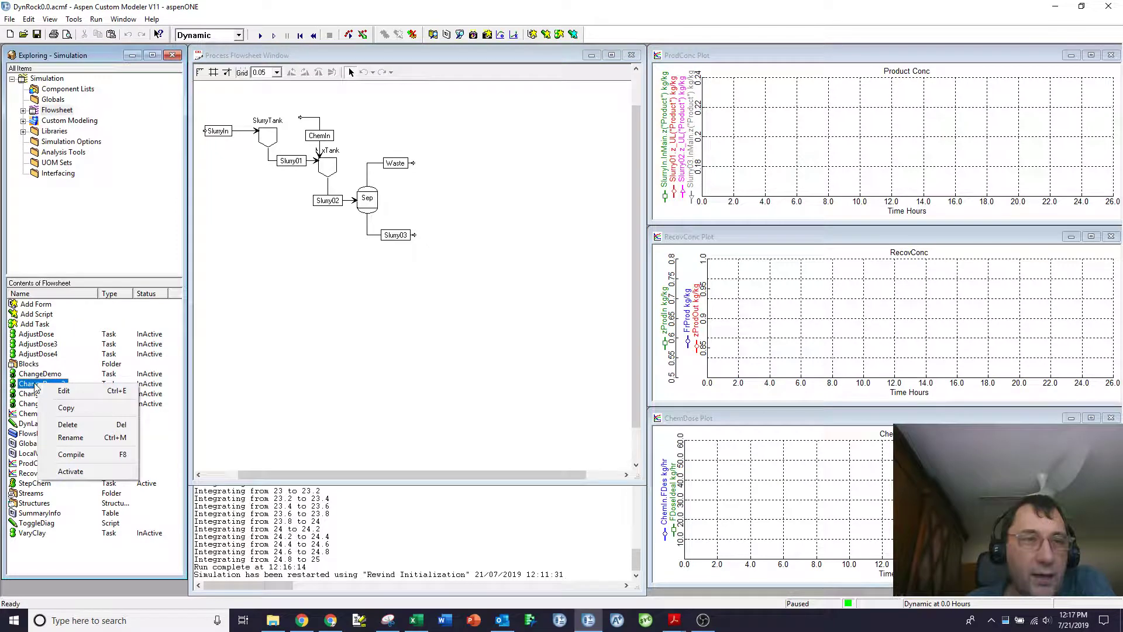
right_click(35, 484)
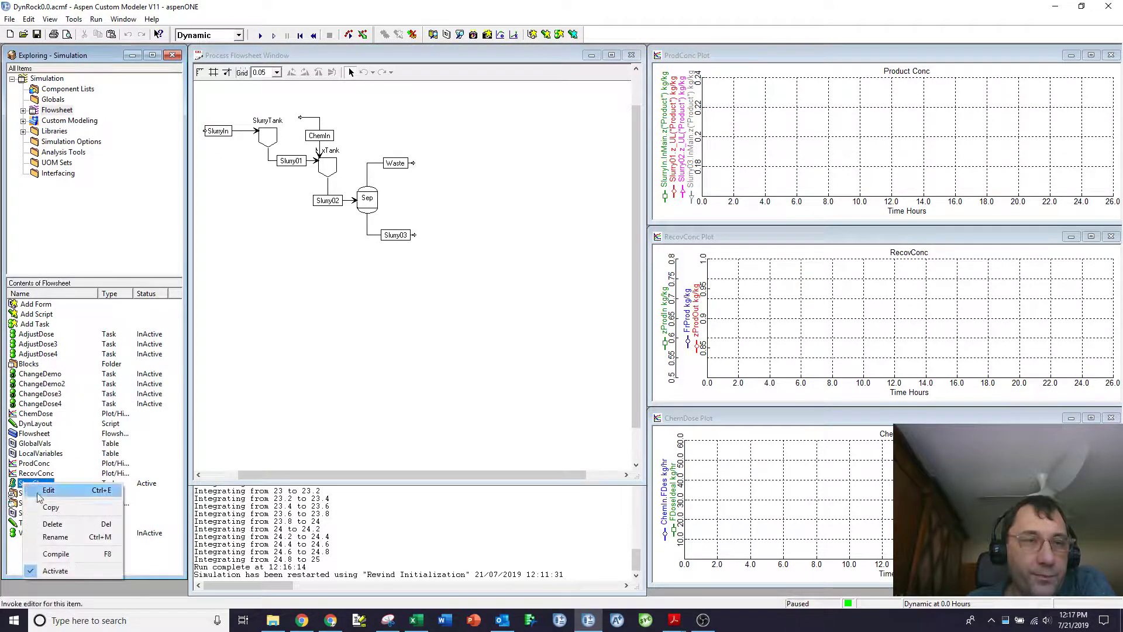
left_click(61, 571)
right_click(44, 403)
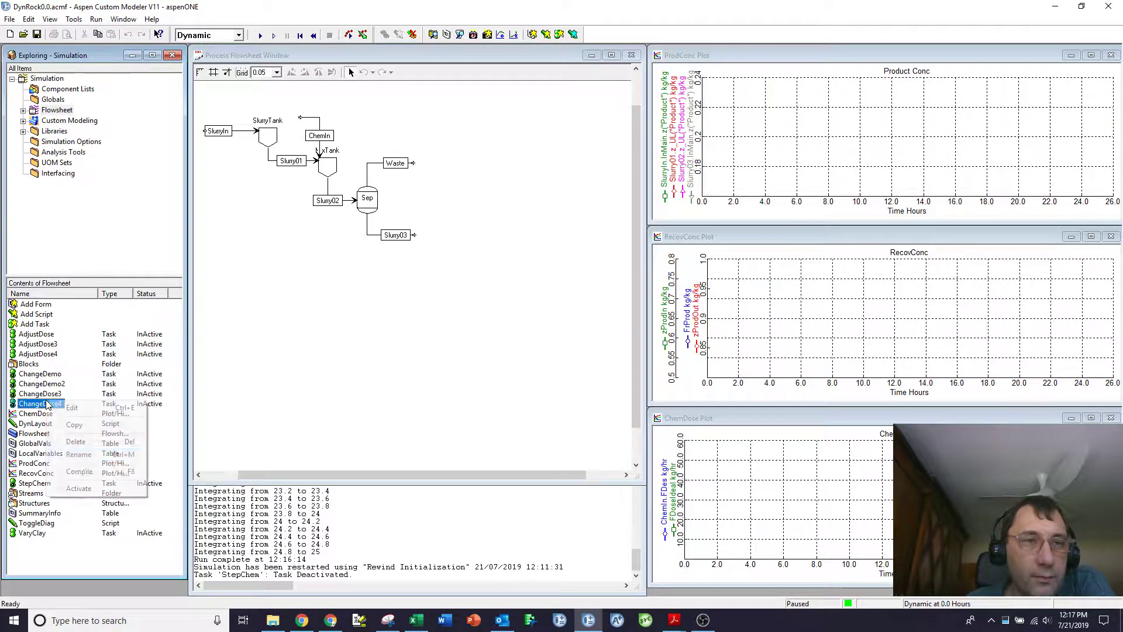
left_click(79, 488)
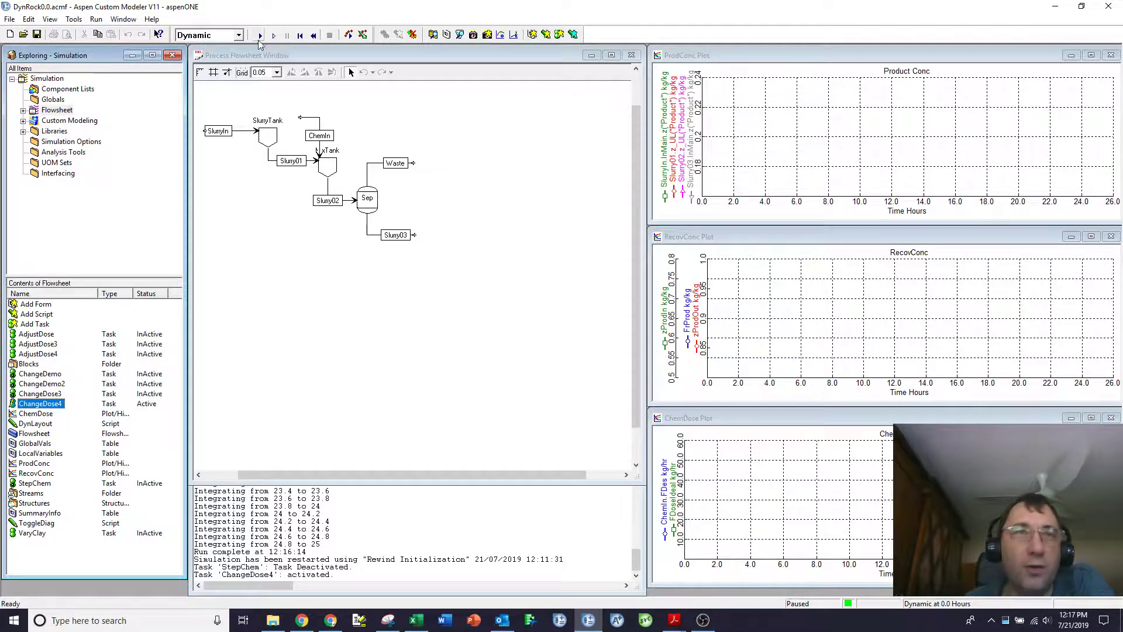
left_click(260, 34)
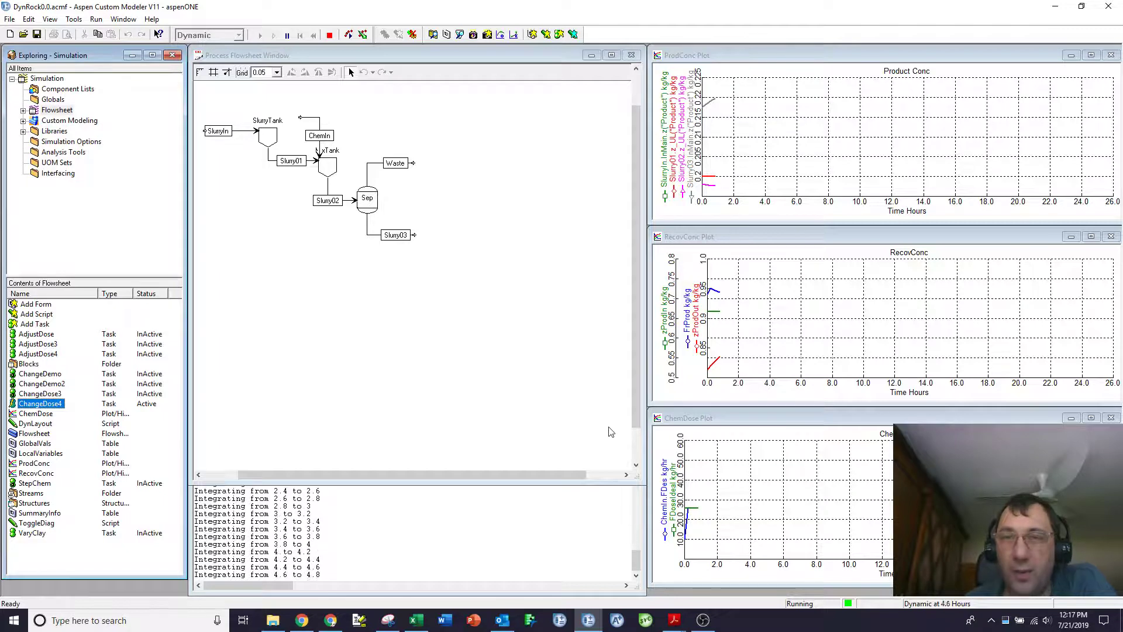